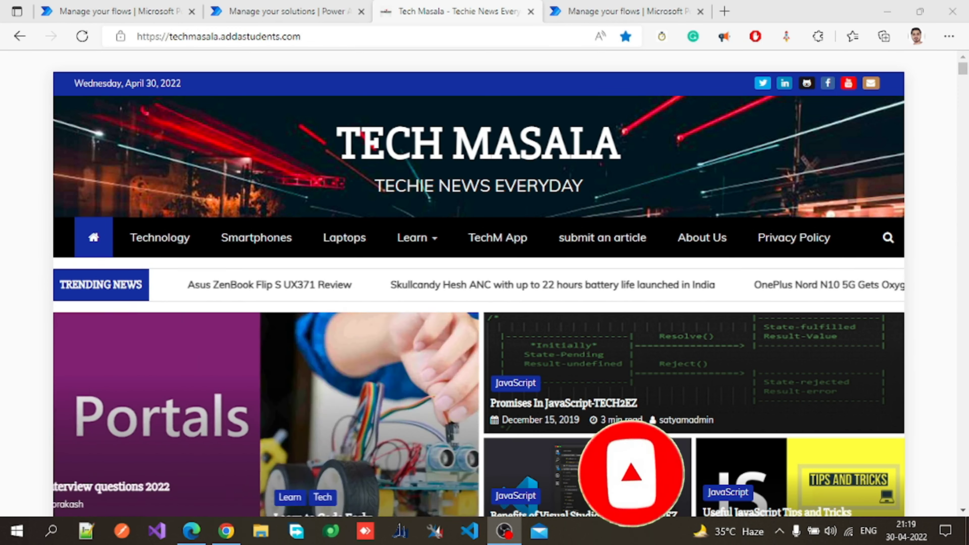
Open flow.microsoft.com in the fourth browser tab.
{"action": "left_click", "coordinate": [638, 5]}
{"action": "left_click", "coordinate": [513, 36]}
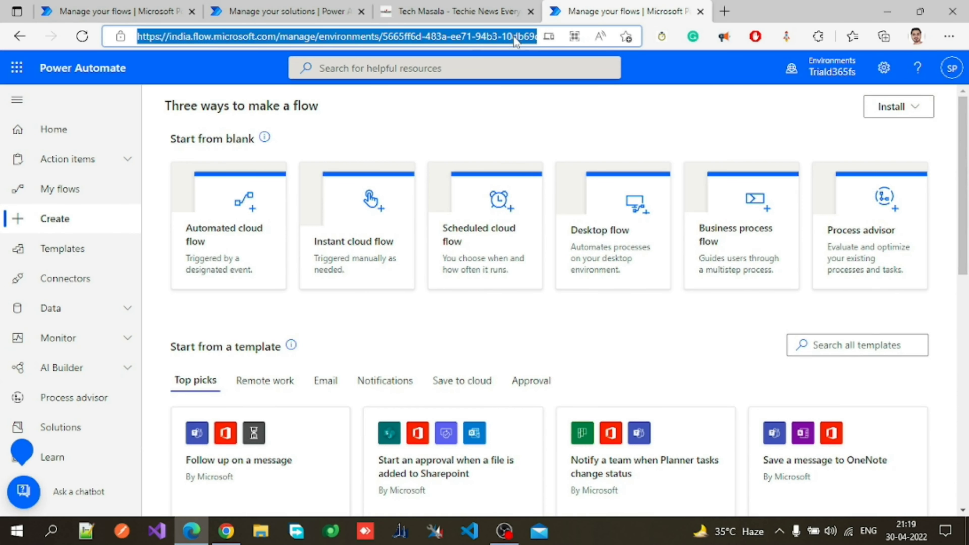
{"action": "type", "text": "floe"}
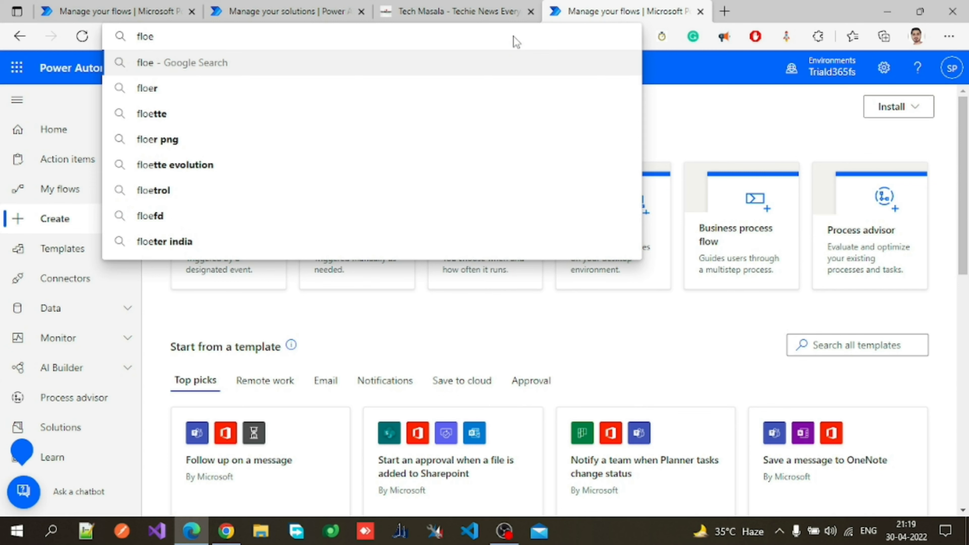
{"action": "key", "text": "BackSpace"}
{"action": "type", "text": "w"}
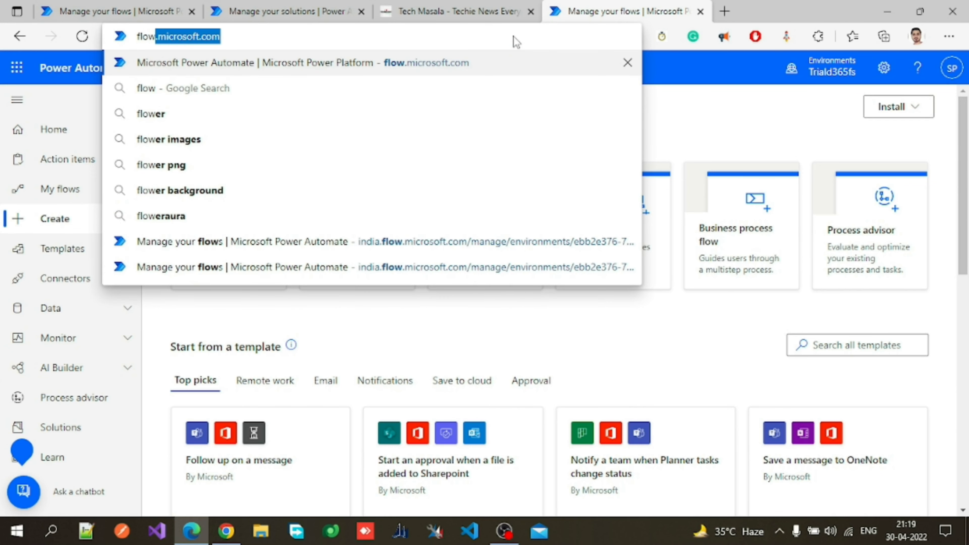
{"action": "type", "text": ".mi"}
{"action": "key", "text": "Return"}
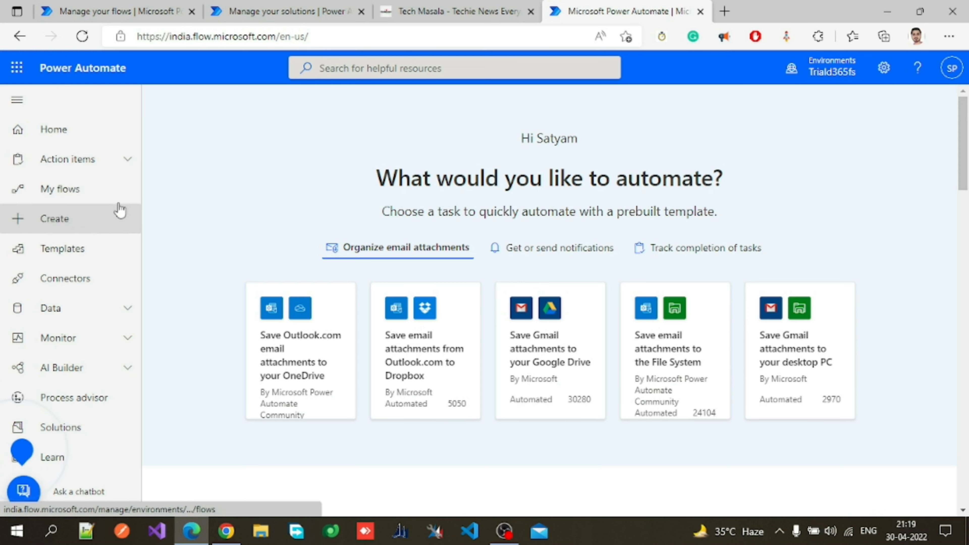
Start creating a new automated cloud flow and name it send sms.
{"action": "left_click", "coordinate": [65, 225]}
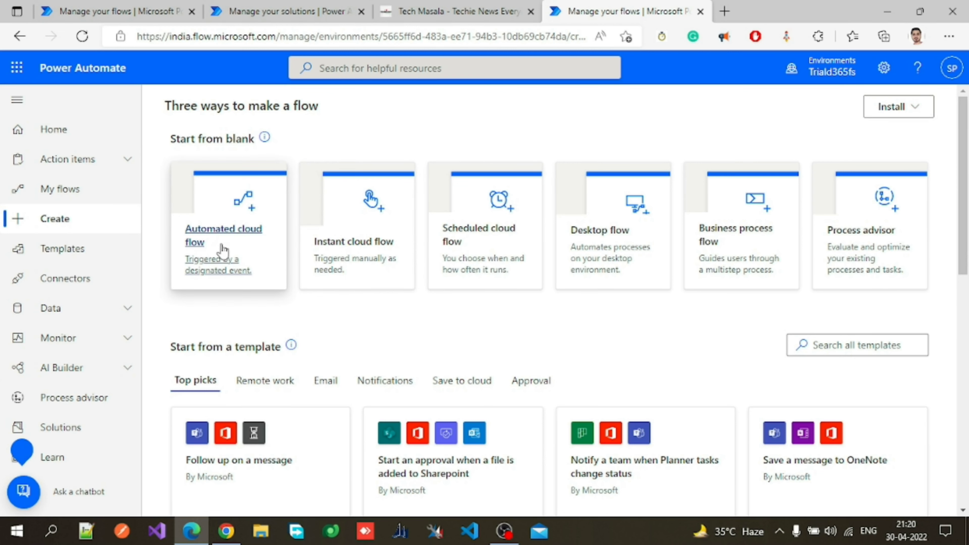
{"action": "left_click", "coordinate": [223, 234]}
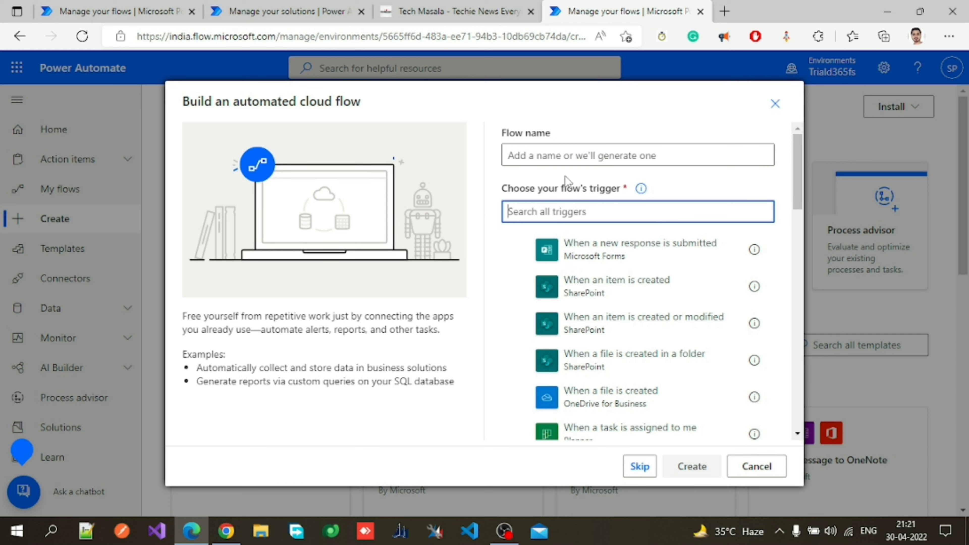
{"action": "left_click", "coordinate": [560, 155]}
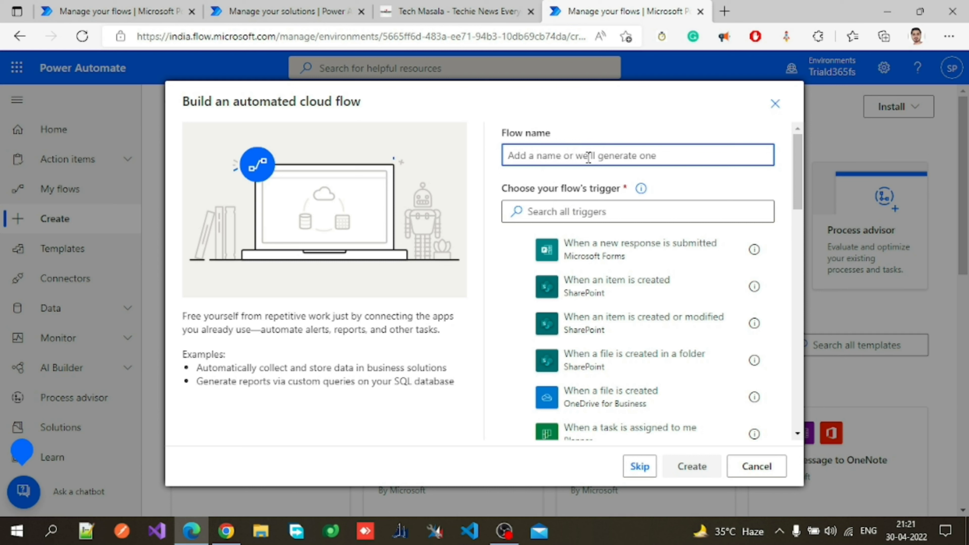
{"action": "type", "text": "send "}
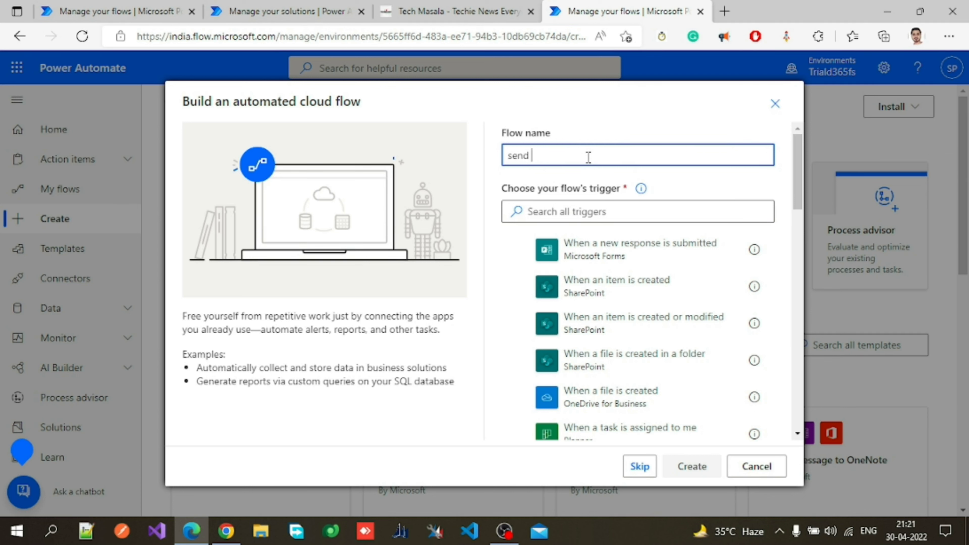
{"action": "type", "text": "sms"}
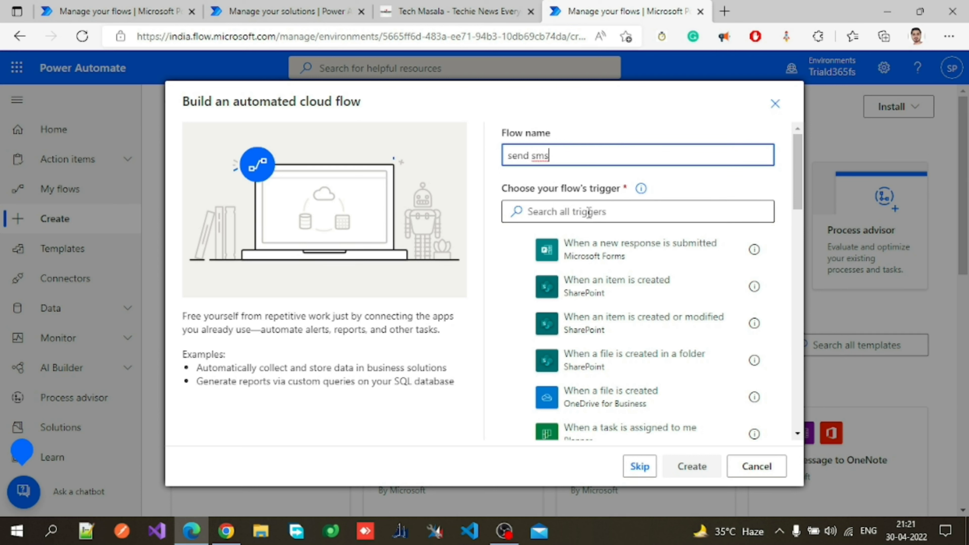
Search triggers for data, pick the Microsoft Dataverse trigger When a row is added, modified or deleted, and create the flow.
{"action": "left_click", "coordinate": [589, 213]}
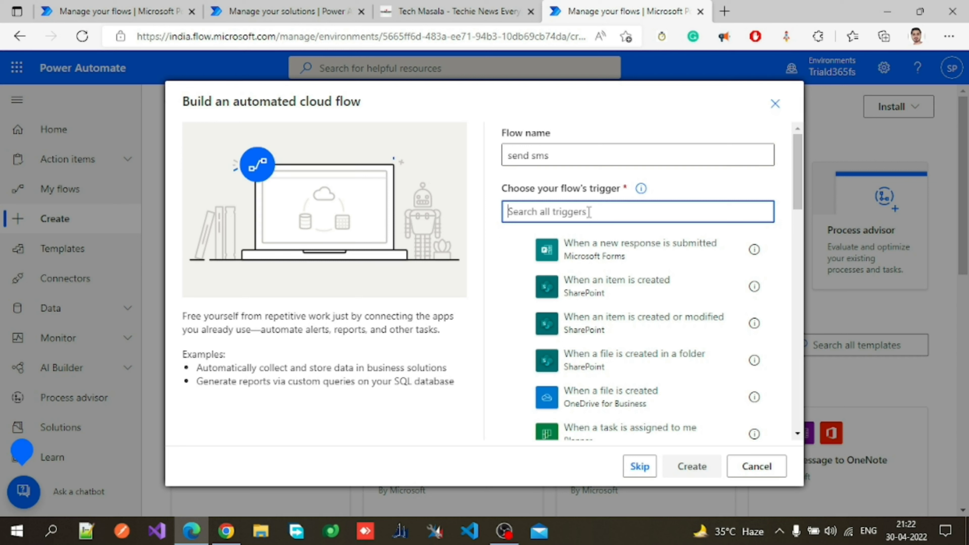
{"action": "type", "text": "data"}
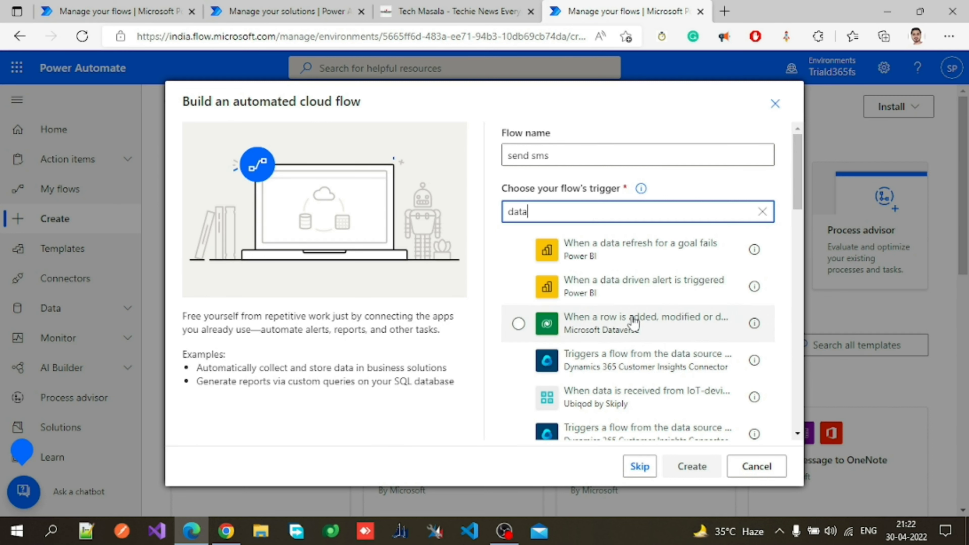
{"action": "left_click", "coordinate": [608, 340]}
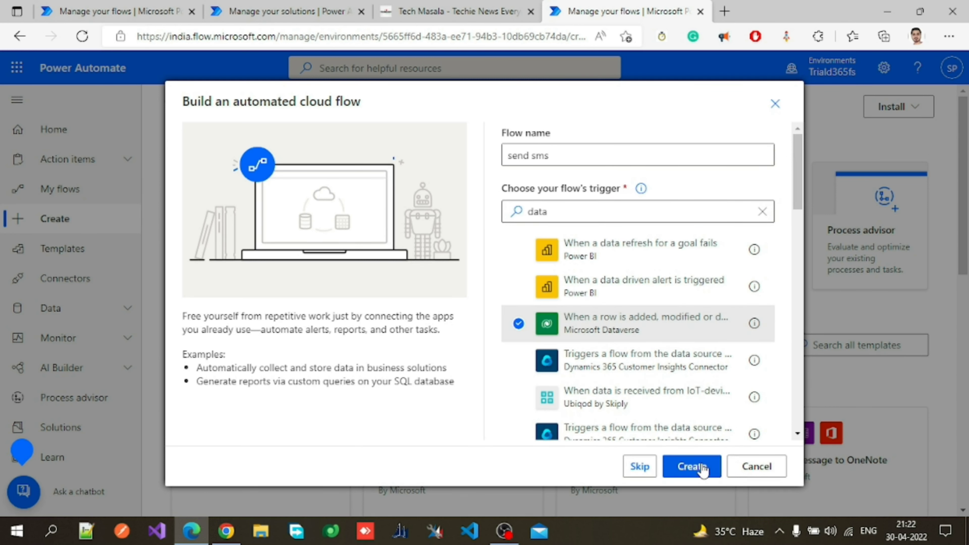
{"action": "left_click", "coordinate": [703, 468]}
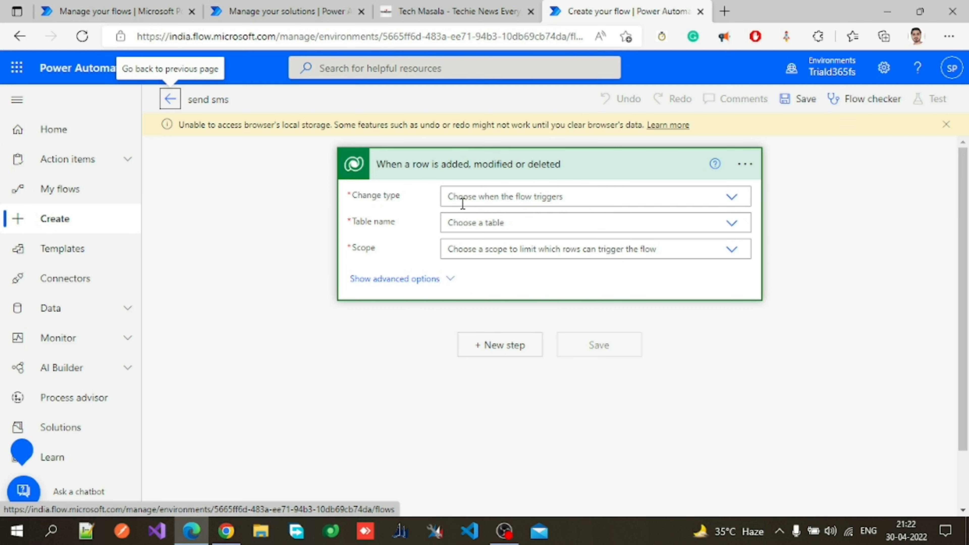
Set the trigger's Change type to Added.
{"action": "left_click", "coordinate": [473, 174]}
{"action": "left_click", "coordinate": [425, 178]}
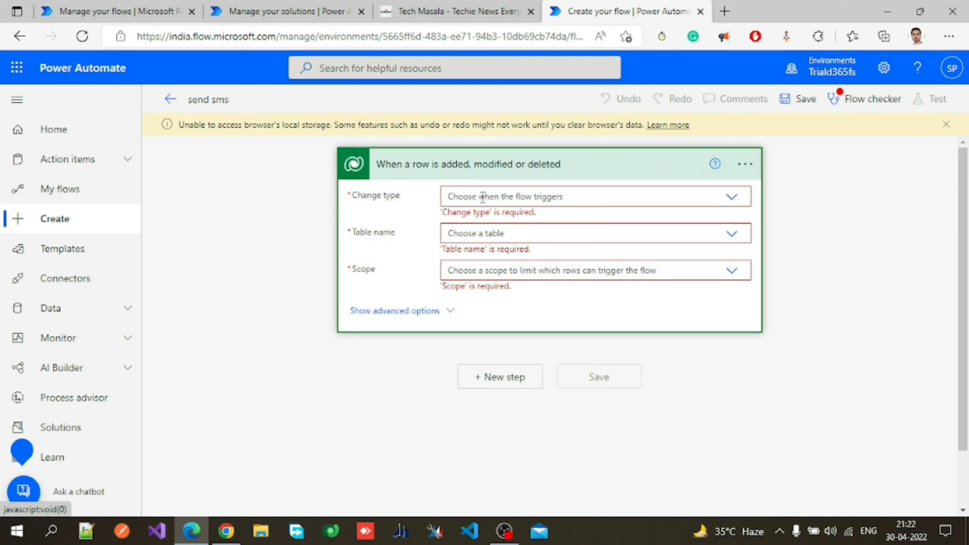
{"action": "left_click", "coordinate": [732, 200]}
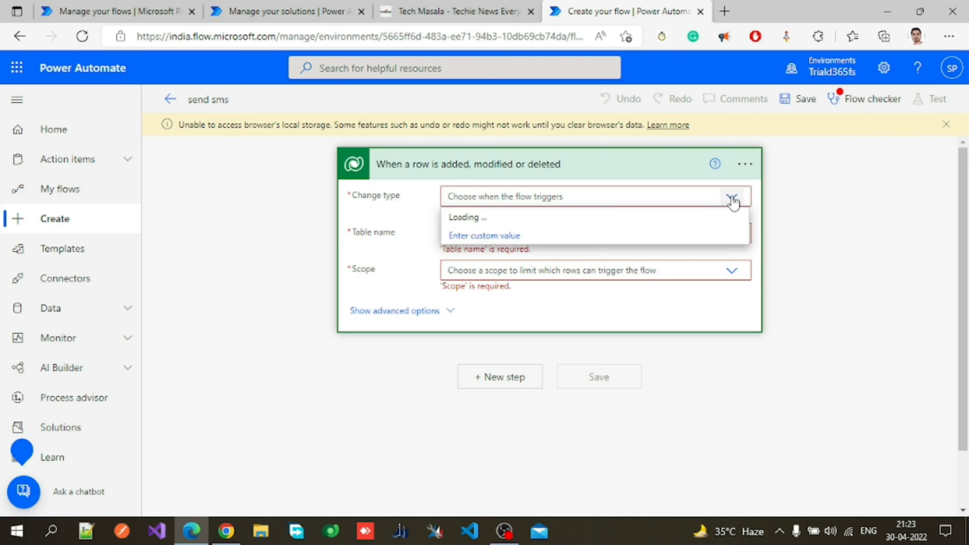
{"action": "left_click", "coordinate": [732, 200]}
{"action": "left_click", "coordinate": [735, 199]}
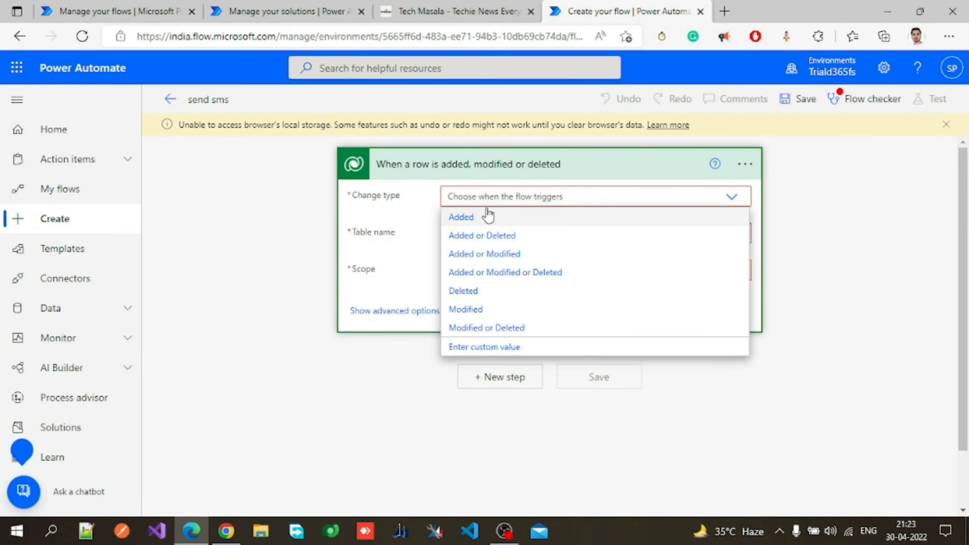
{"action": "left_click", "coordinate": [474, 225]}
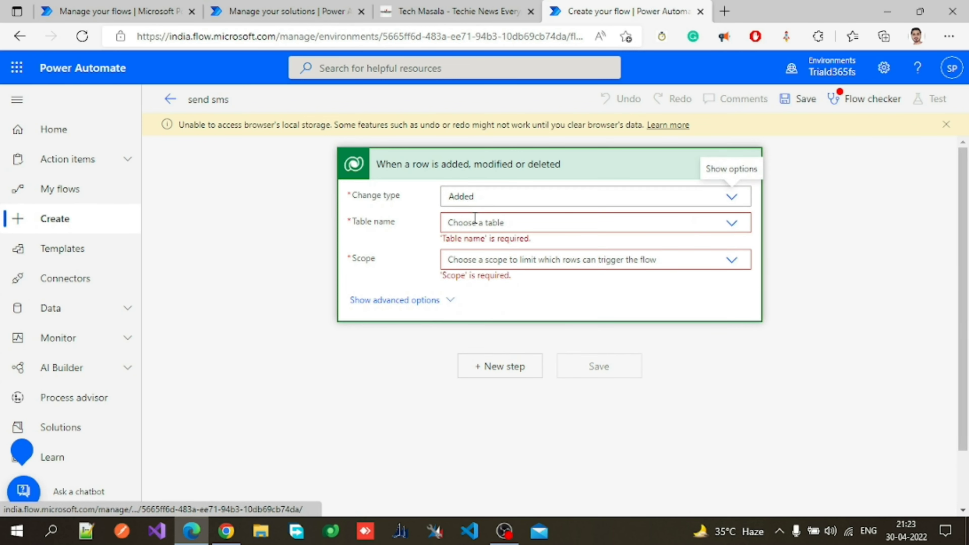
Set the trigger's Table name to Leads.
{"action": "left_click", "coordinate": [489, 226]}
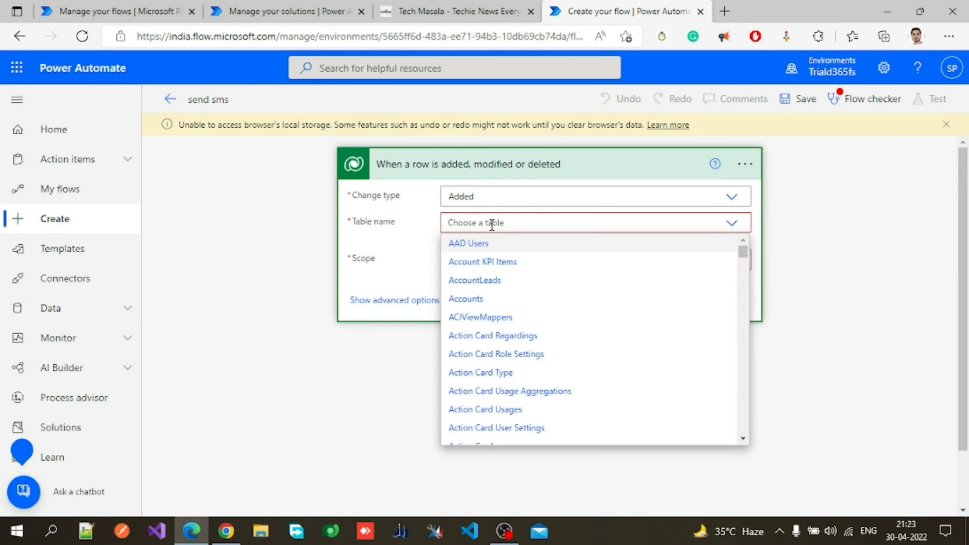
{"action": "type", "text": "le"}
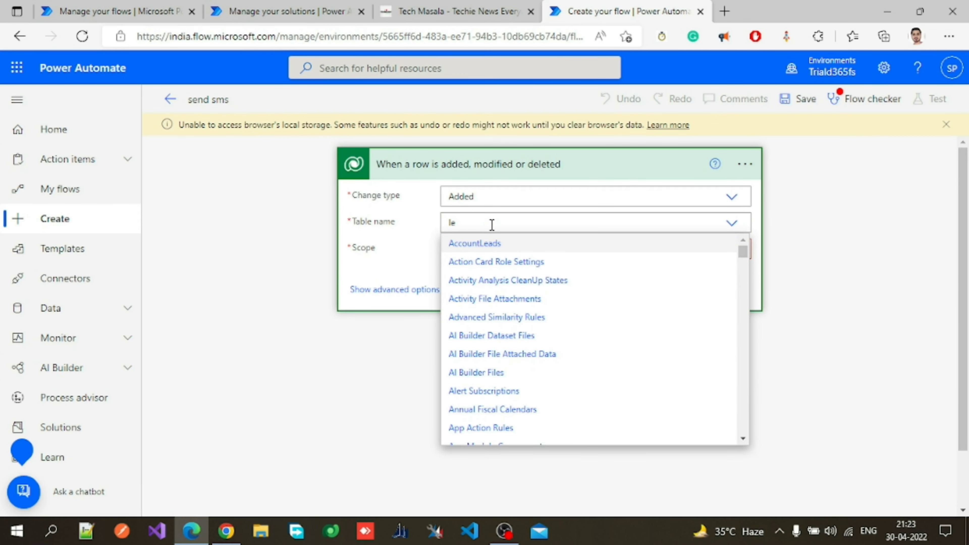
{"action": "type", "text": "ad"}
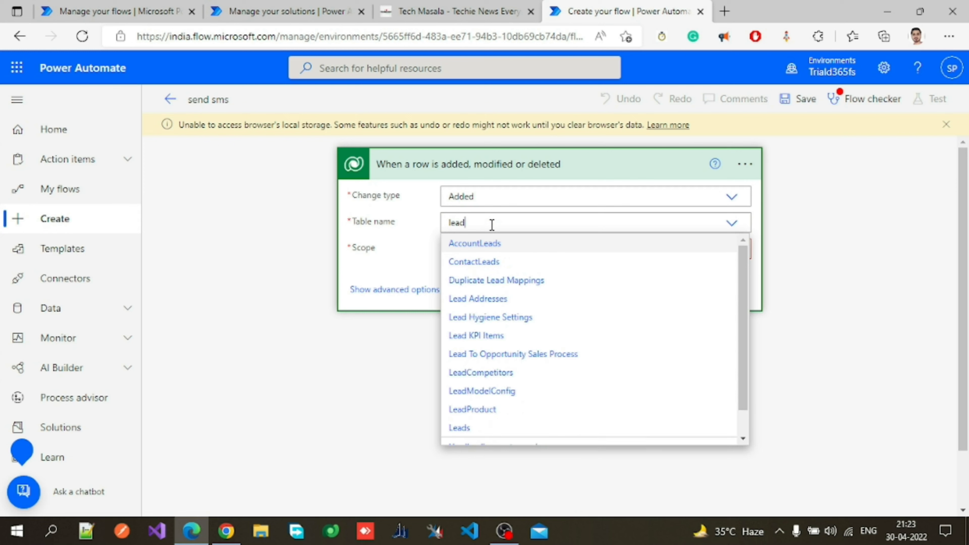
{"action": "left_click", "coordinate": [460, 428]}
Set the trigger's Scope to Business unit.
{"action": "left_click", "coordinate": [486, 252]}
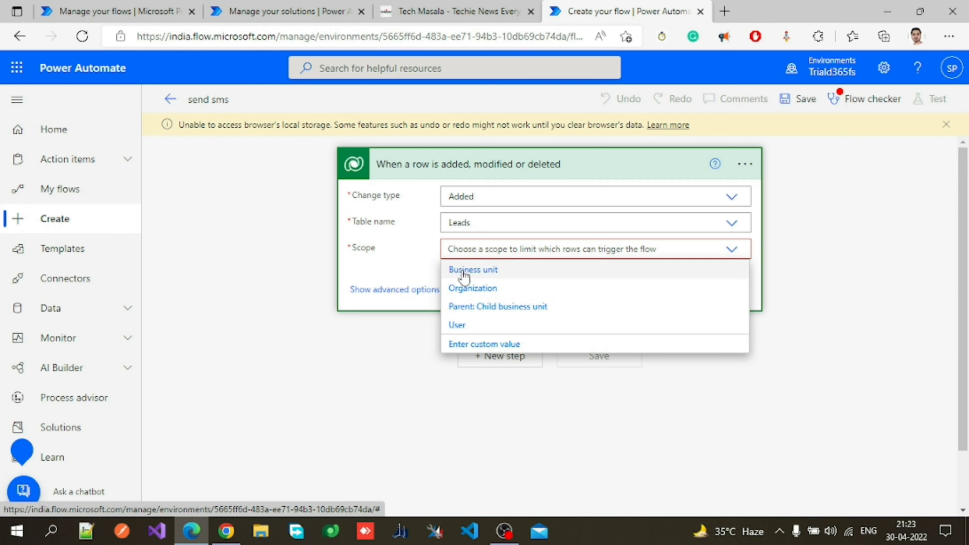
{"action": "left_click", "coordinate": [485, 272]}
{"action": "left_click", "coordinate": [493, 251]}
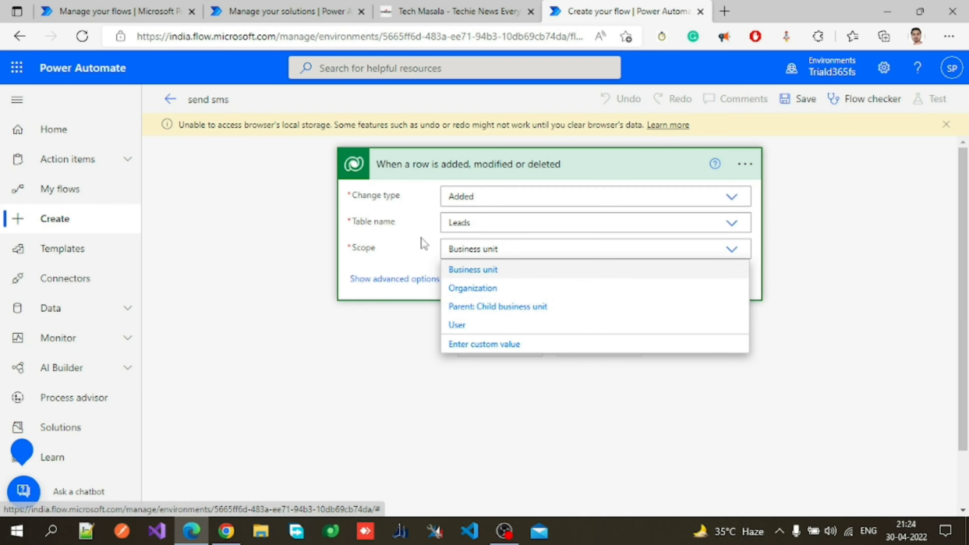
{"action": "left_click", "coordinate": [487, 184]}
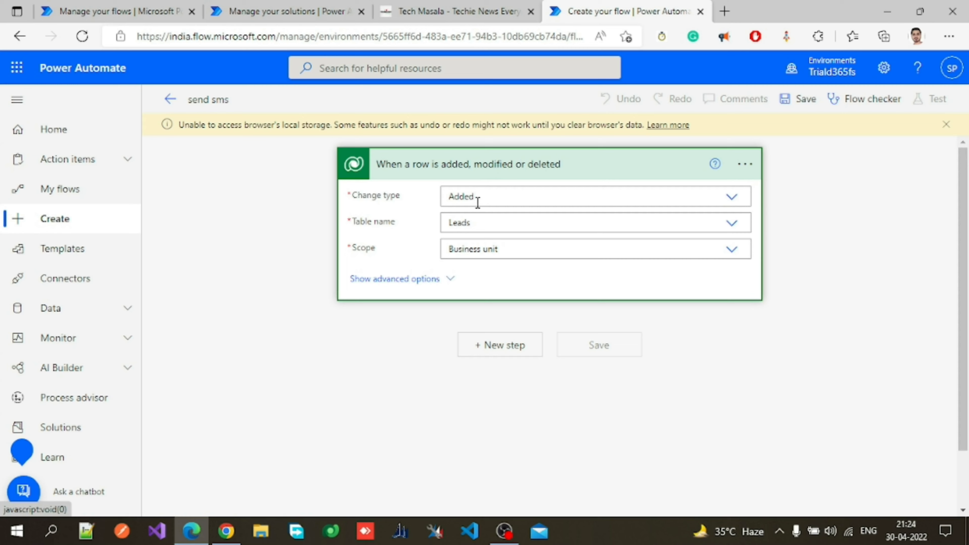
{"action": "left_click", "coordinate": [470, 170]}
{"action": "left_click", "coordinate": [486, 172]}
Add a new step using the HTTP connector's HTTP action.
{"action": "left_click", "coordinate": [520, 354]}
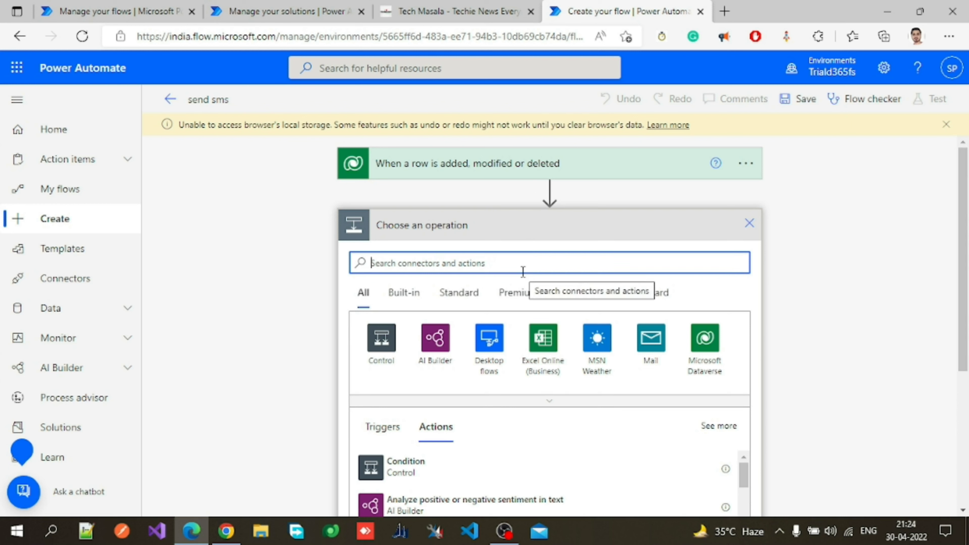
{"action": "type", "text": "http"}
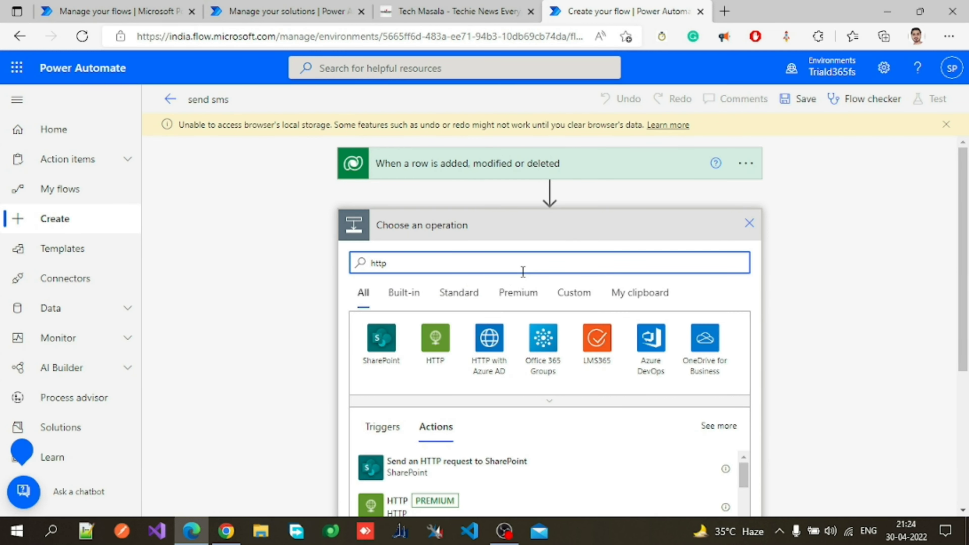
{"action": "left_click", "coordinate": [451, 351]}
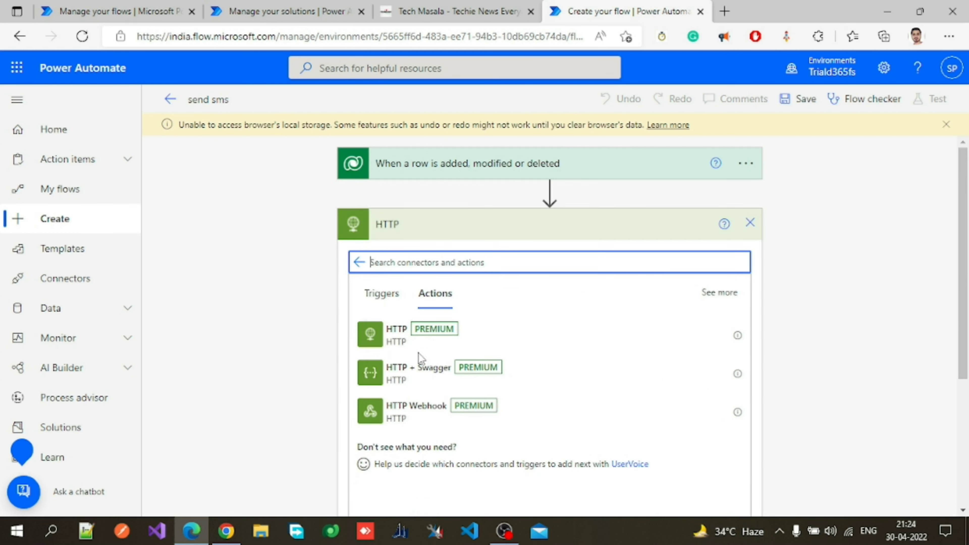
{"action": "left_click", "coordinate": [400, 346]}
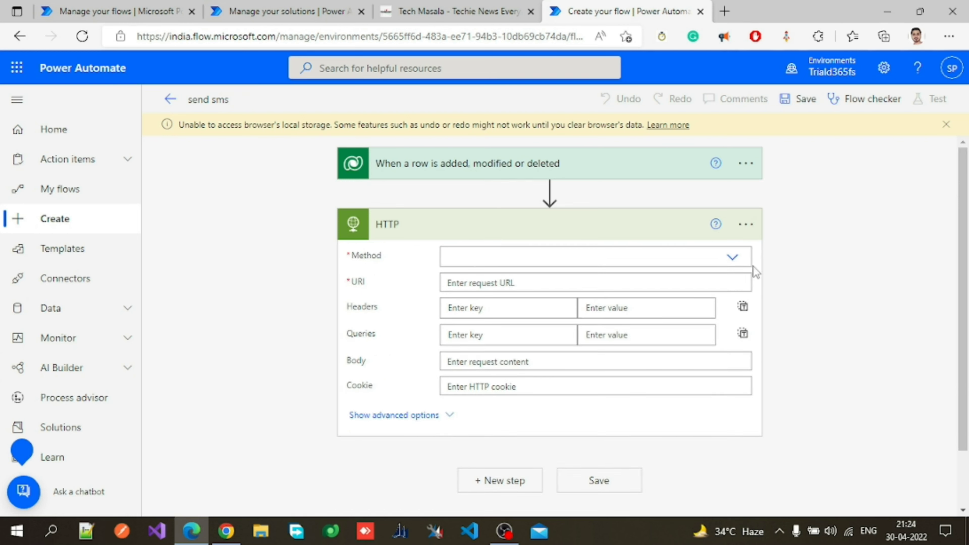
Set the HTTP action's Method to POST.
{"action": "left_click", "coordinate": [732, 257]}
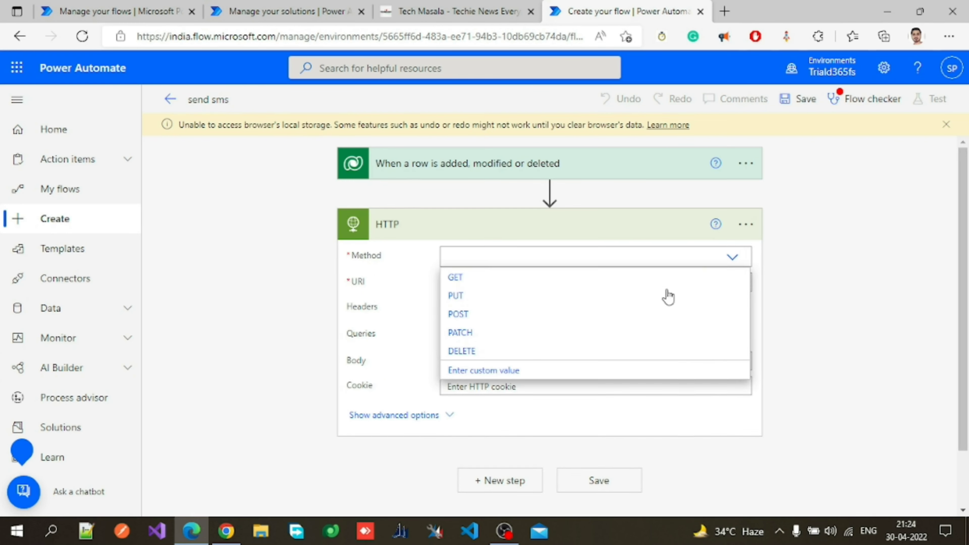
{"action": "left_click", "coordinate": [429, 285]}
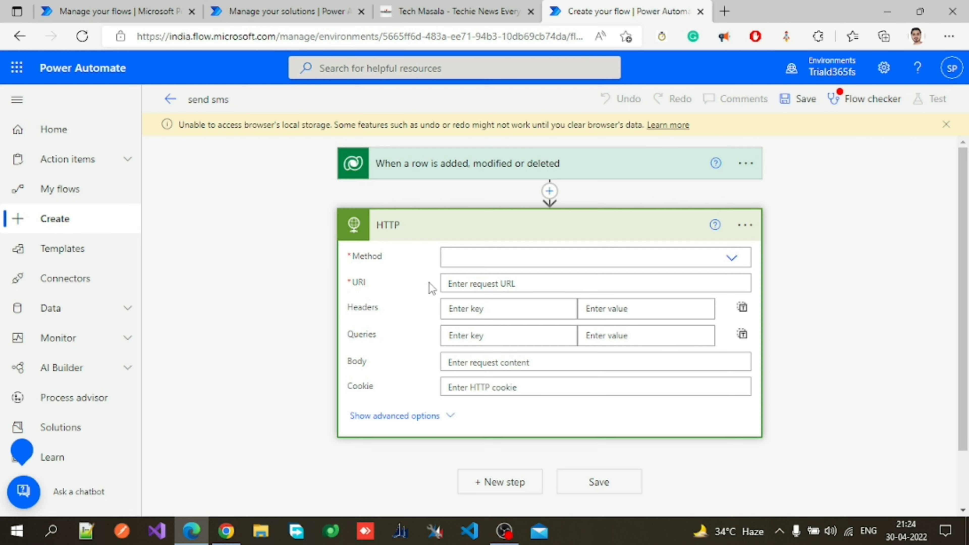
{"action": "left_click", "coordinate": [454, 226]}
{"action": "left_click", "coordinate": [455, 231]}
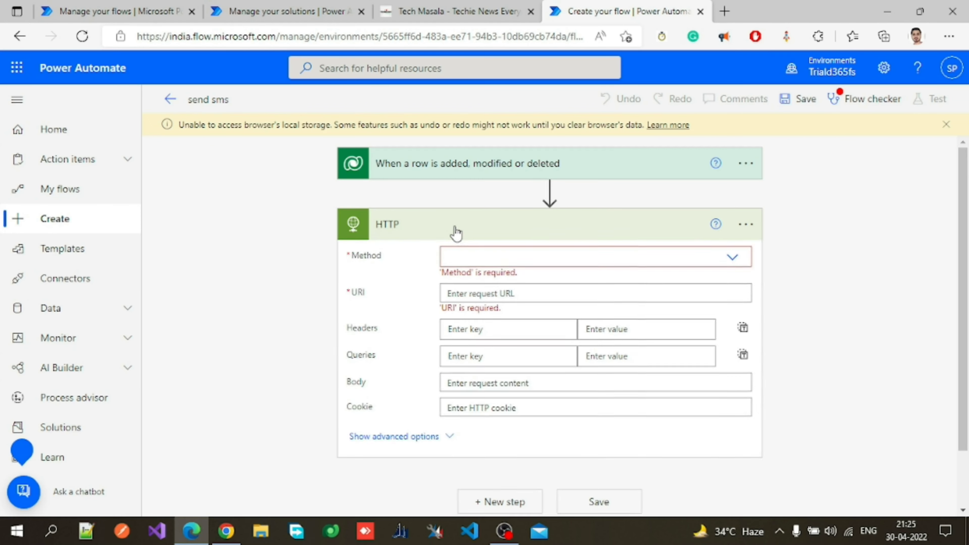
{"action": "left_click", "coordinate": [734, 257]}
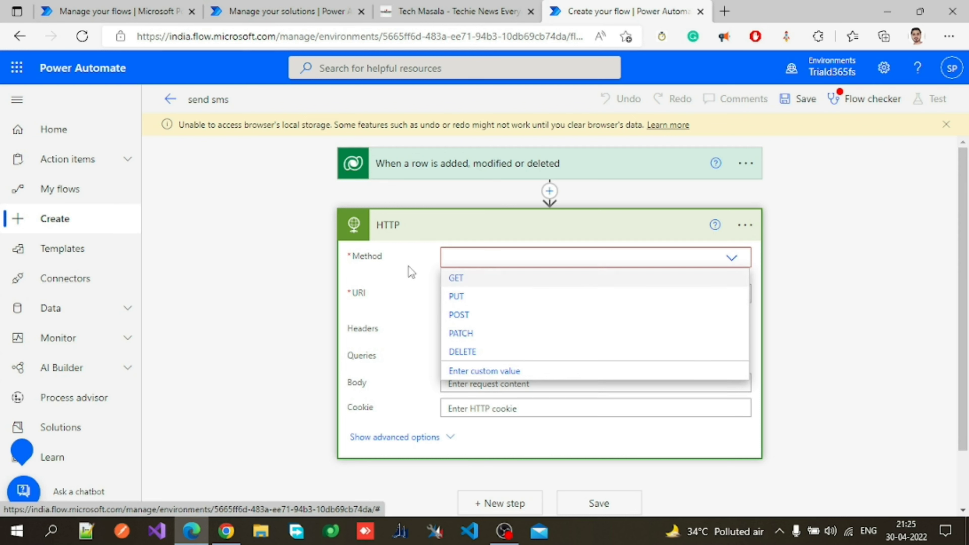
{"action": "left_click", "coordinate": [476, 315]}
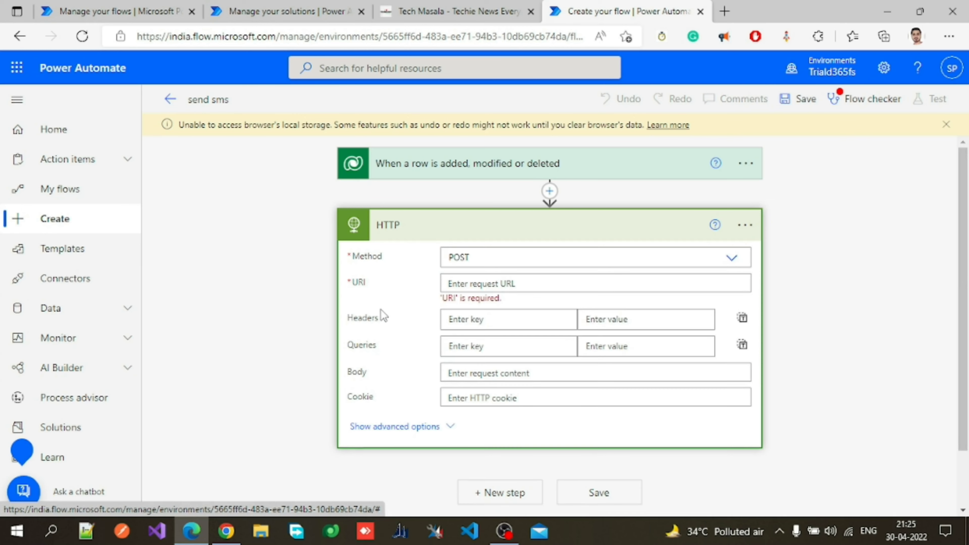
Expand the HTTP action's advanced options and set Authentication to Basic.
{"action": "left_click", "coordinate": [505, 283]}
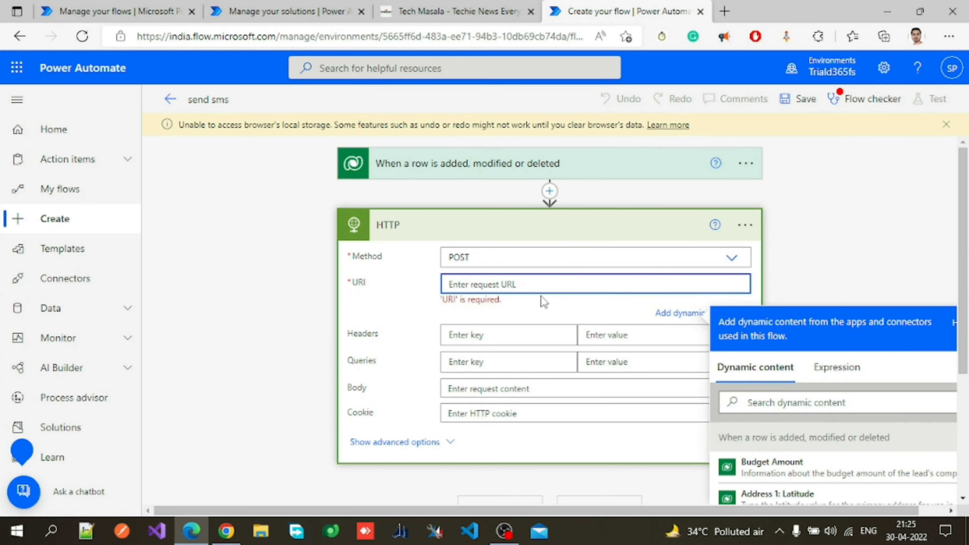
{"action": "scroll", "coordinate": [525, 323], "scroll_direction": "down", "scroll_amount": 3}
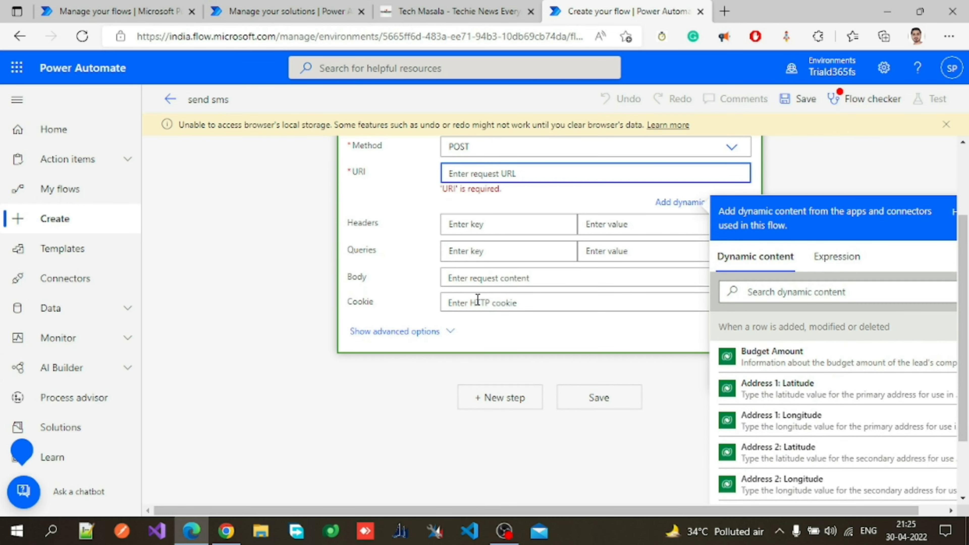
{"action": "left_click", "coordinate": [497, 275]}
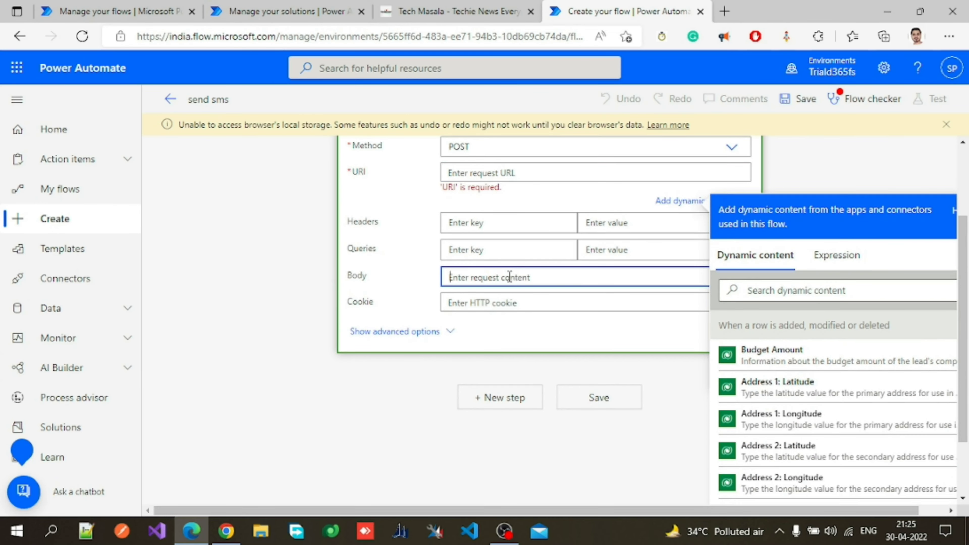
{"action": "left_click", "coordinate": [451, 335]}
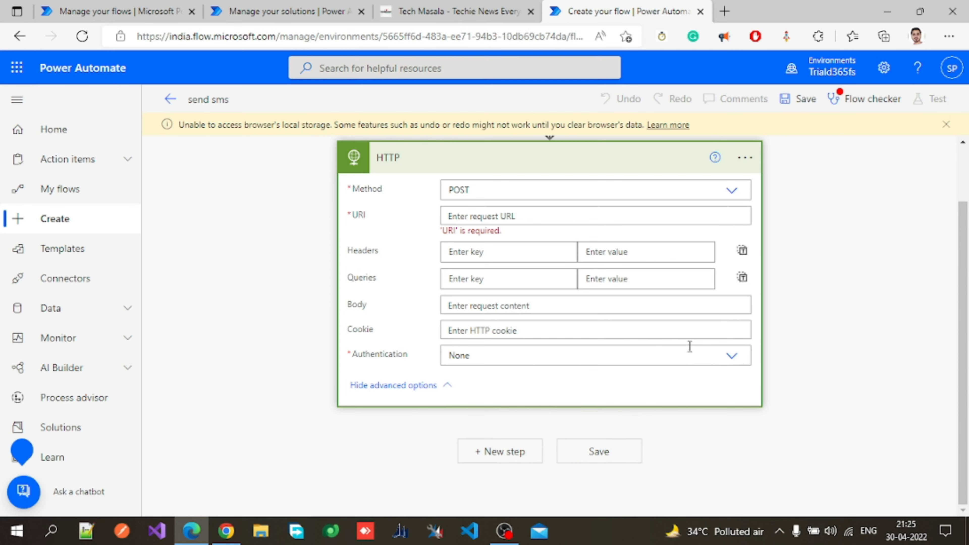
{"action": "left_click", "coordinate": [733, 357]}
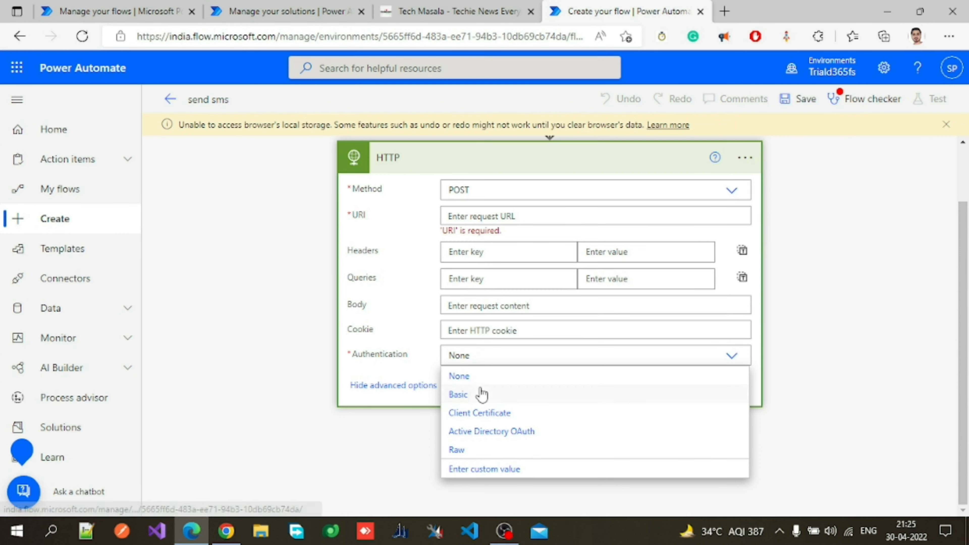
{"action": "left_click", "coordinate": [469, 396]}
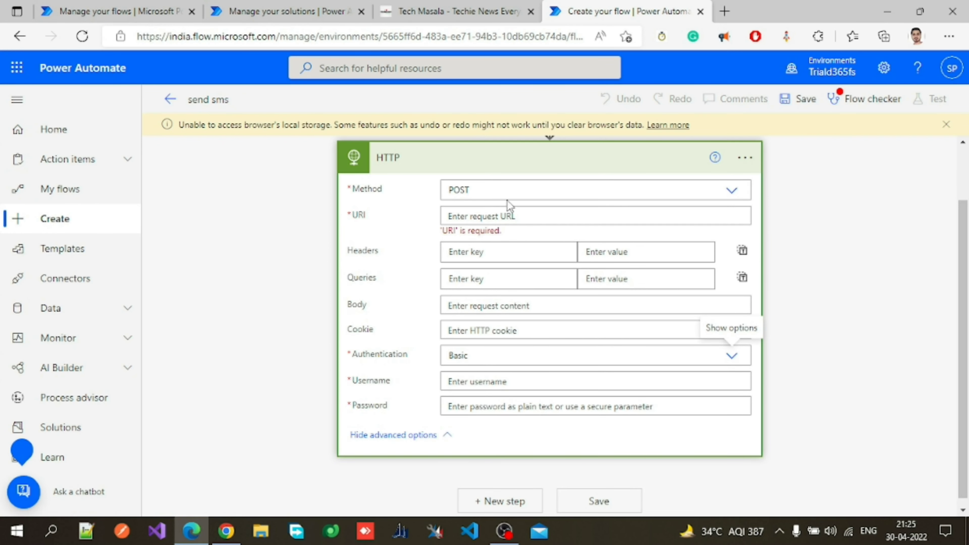
{"action": "left_click", "coordinate": [502, 173]}
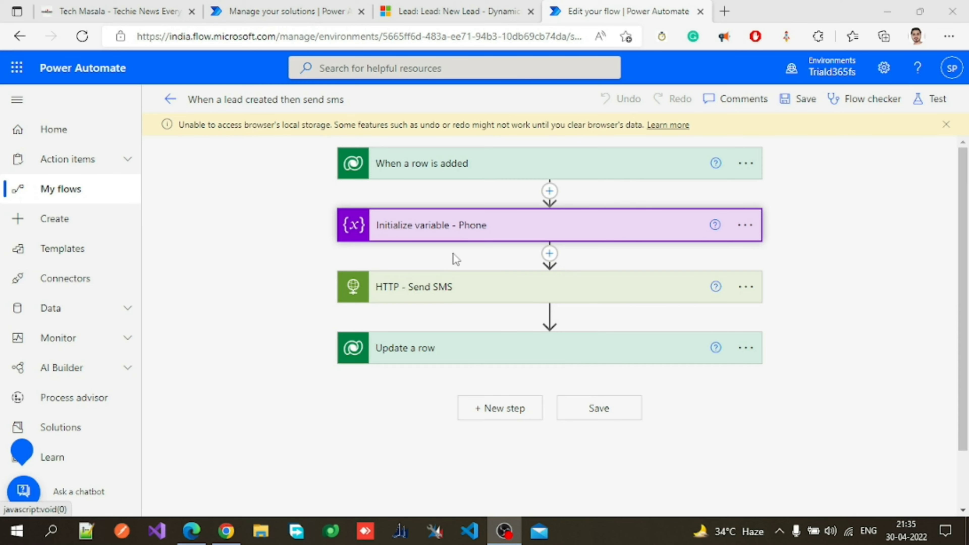
Open the completed HTTP - Send SMS action in the finished flow and examine its URI and JSON body.
{"action": "left_click", "coordinate": [452, 290]}
{"action": "left_click", "coordinate": [452, 290]}
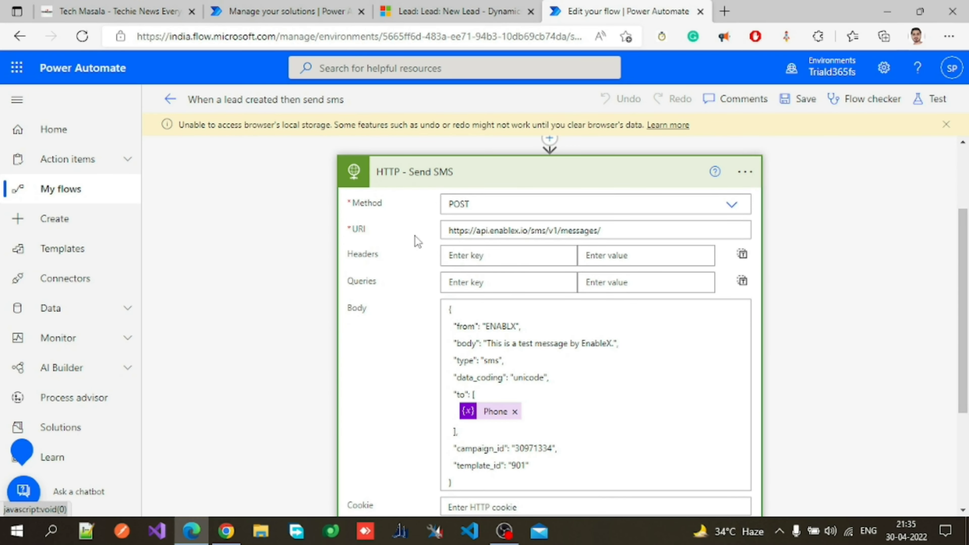
{"action": "triple_click", "coordinate": [609, 232]}
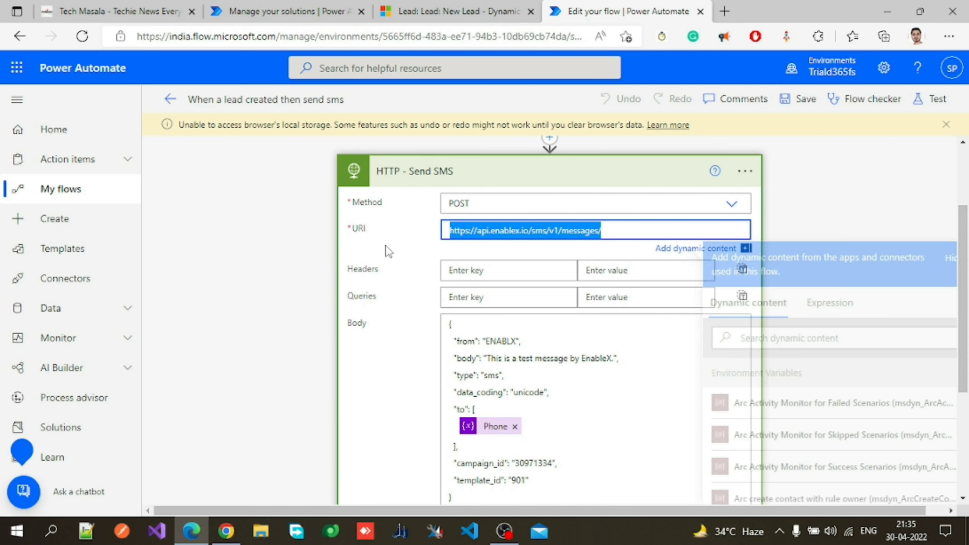
{"action": "left_click", "coordinate": [419, 255]}
{"action": "scroll", "coordinate": [419, 255], "scroll_direction": "down", "scroll_amount": 1}
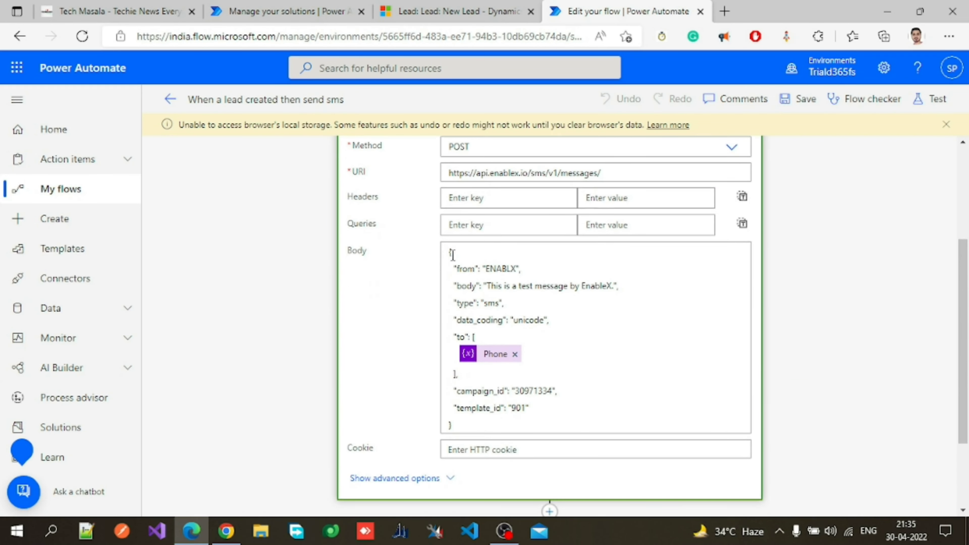
{"action": "left_click", "coordinate": [468, 289]}
{"action": "left_click_drag", "start_coordinate": [487, 286], "coordinate": [603, 280]}
{"action": "left_click", "coordinate": [539, 298]}
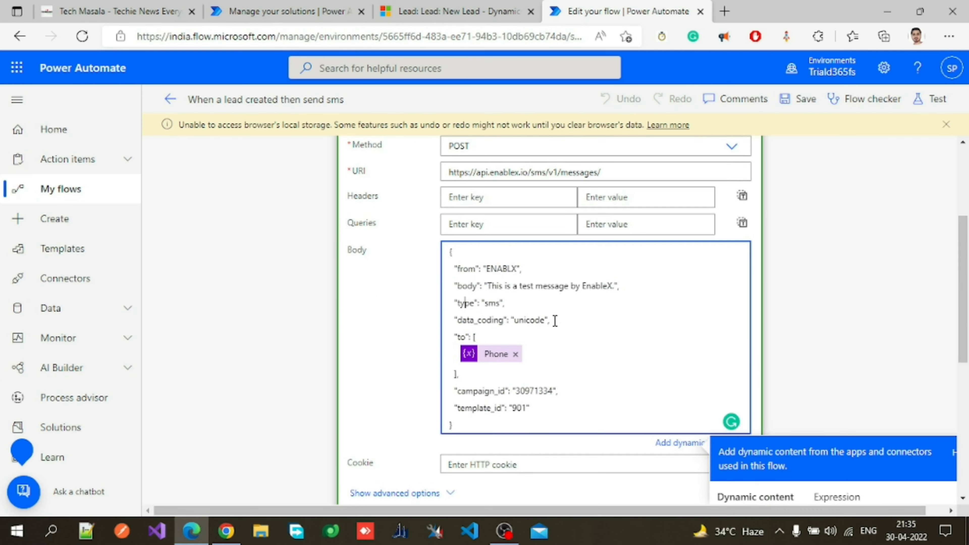
{"action": "scroll", "coordinate": [555, 321], "scroll_direction": "down", "scroll_amount": 1}
{"action": "scroll", "coordinate": [530, 277], "scroll_direction": "up", "scroll_amount": 2}
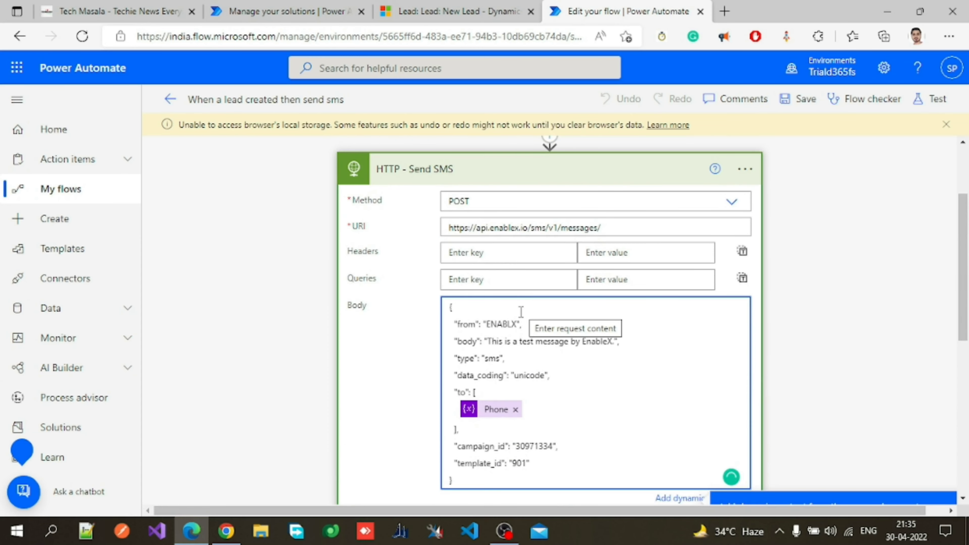
{"action": "scroll", "coordinate": [520, 311], "scroll_direction": "down", "scroll_amount": 1}
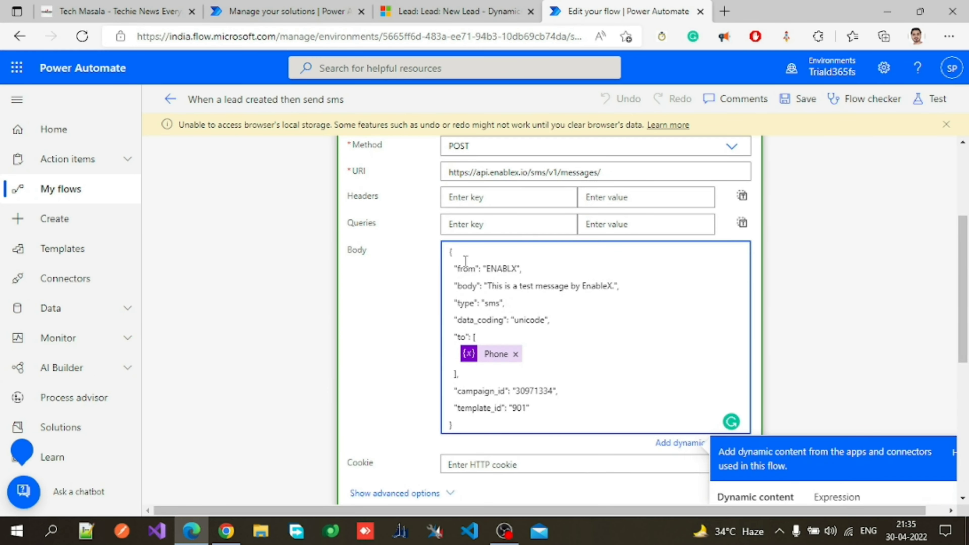
{"action": "left_click_drag", "start_coordinate": [454, 268], "coordinate": [549, 267]}
{"action": "left_click", "coordinate": [536, 286]}
{"action": "left_click_drag", "start_coordinate": [457, 267], "coordinate": [568, 404]}
{"action": "left_click_drag", "start_coordinate": [457, 268], "coordinate": [603, 404]}
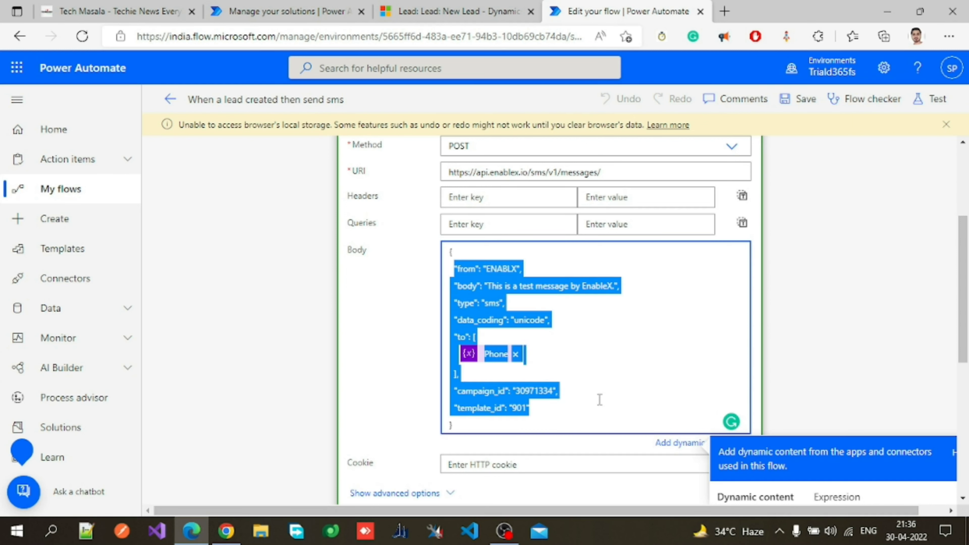
{"action": "left_click", "coordinate": [601, 369]}
{"action": "scroll", "coordinate": [602, 365], "scroll_direction": "up", "scroll_amount": 2}
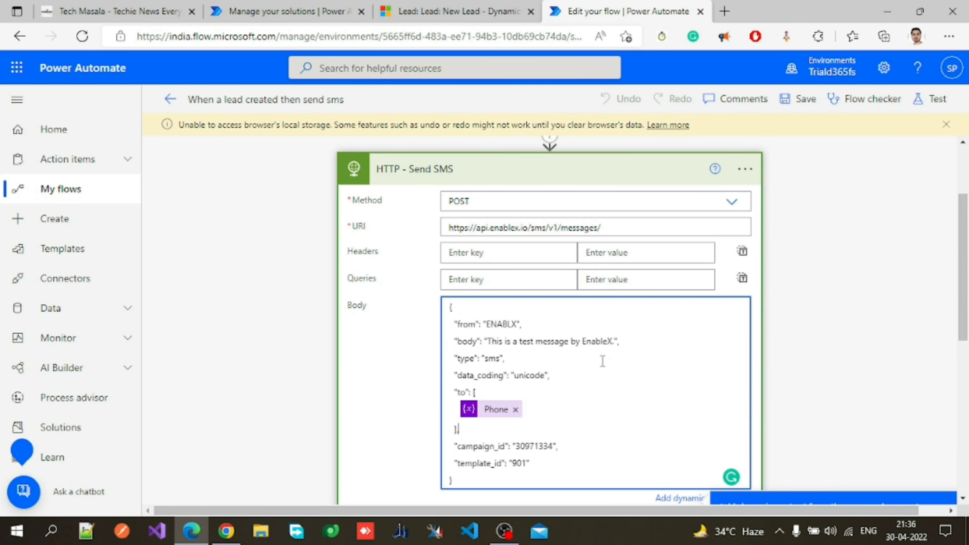
{"action": "scroll", "coordinate": [602, 361], "scroll_direction": "down", "scroll_amount": 3}
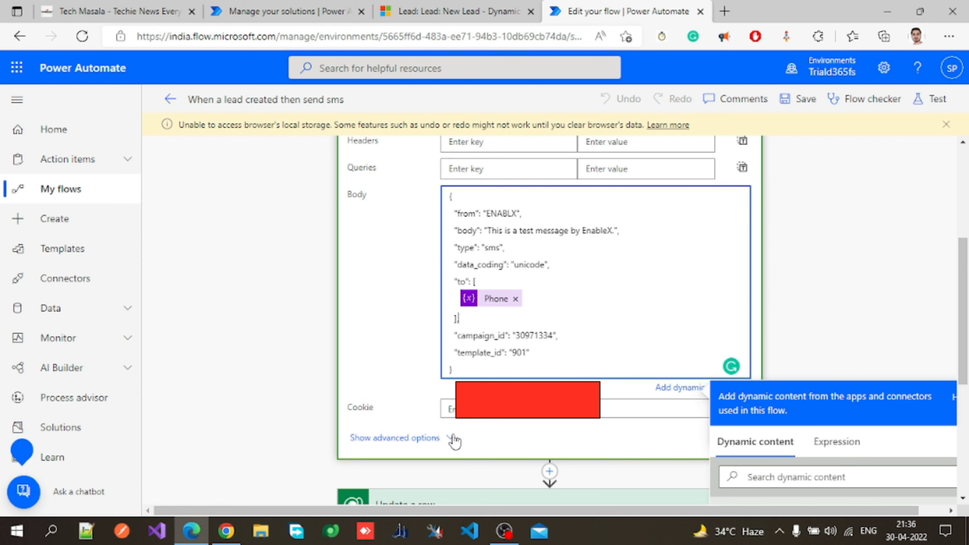
Examine the HTTP - Send SMS action's advanced authentication settings, then collapse the action.
{"action": "left_click", "coordinate": [395, 438]}
{"action": "scroll", "coordinate": [446, 408], "scroll_direction": "down", "scroll_amount": 2}
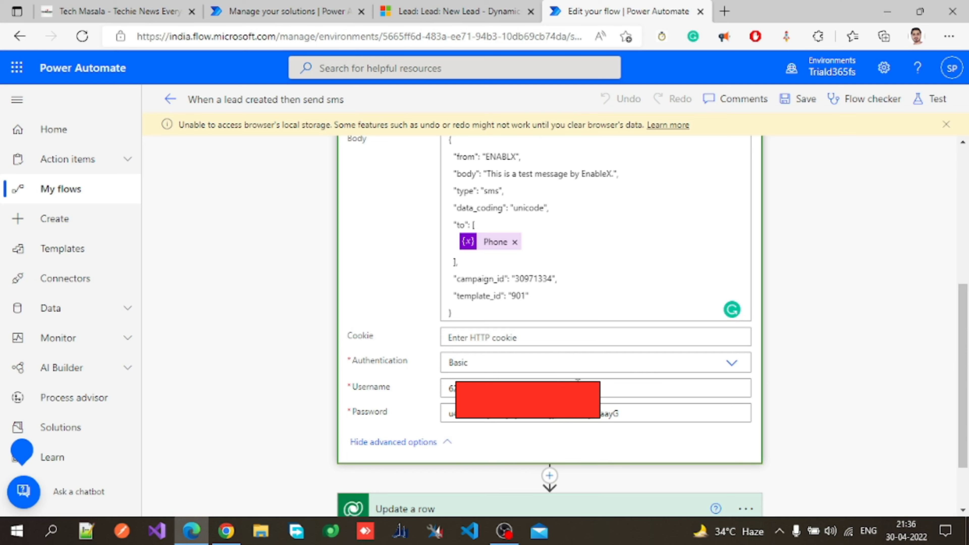
{"action": "left_click", "coordinate": [443, 444]}
{"action": "scroll", "coordinate": [585, 370], "scroll_direction": "up", "scroll_amount": 4}
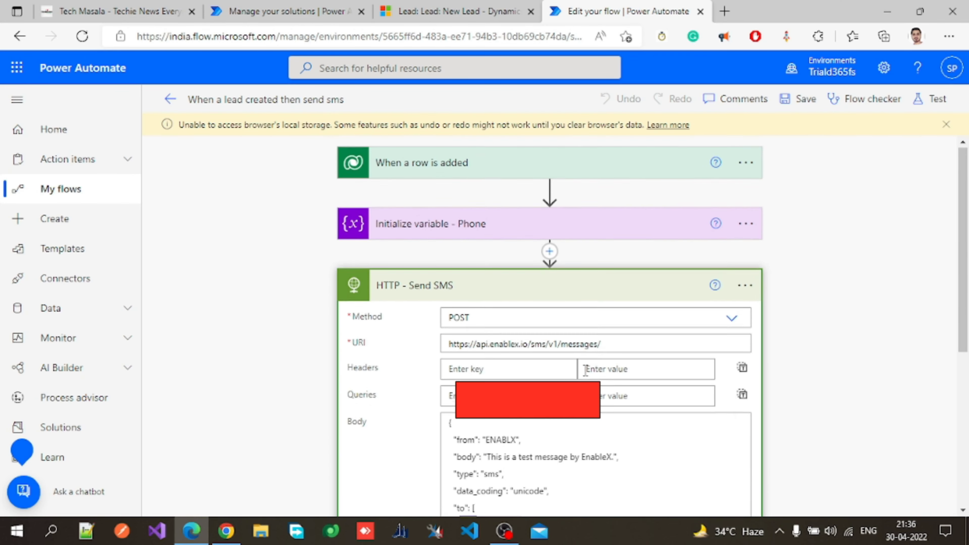
{"action": "left_click", "coordinate": [555, 292]}
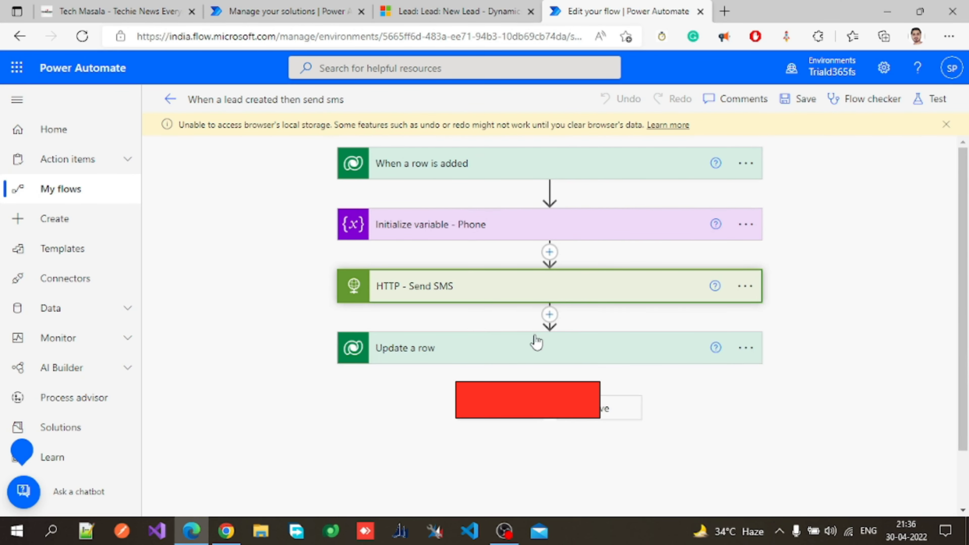
Examine the settings of the When a row is added trigger and the Initialize variable - Phone action.
{"action": "left_click", "coordinate": [495, 172]}
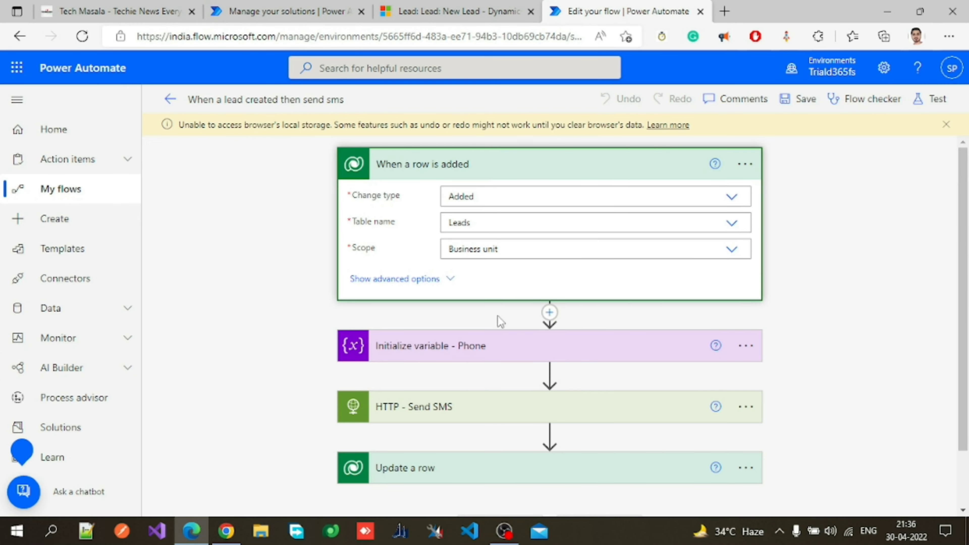
{"action": "left_click", "coordinate": [493, 342]}
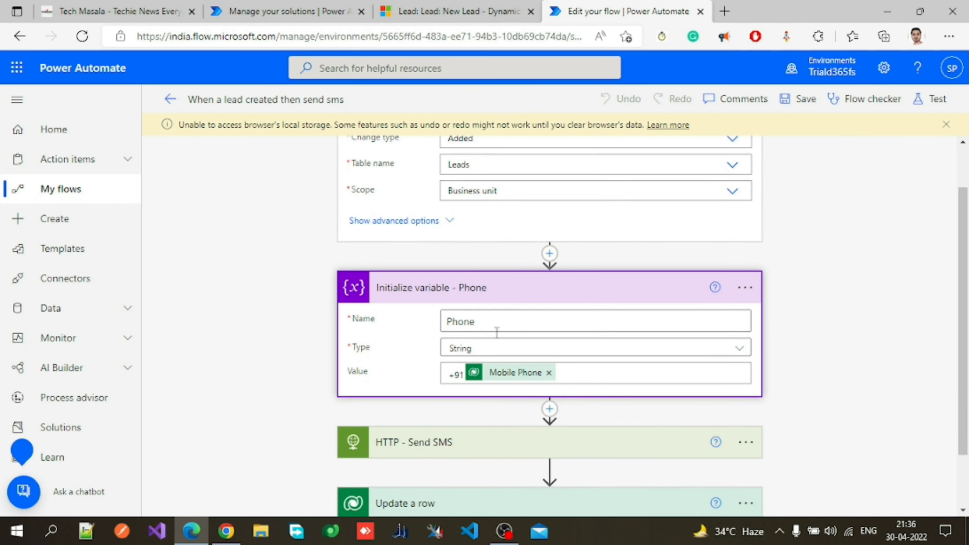
{"action": "scroll", "coordinate": [525, 381], "scroll_direction": "up", "scroll_amount": 2}
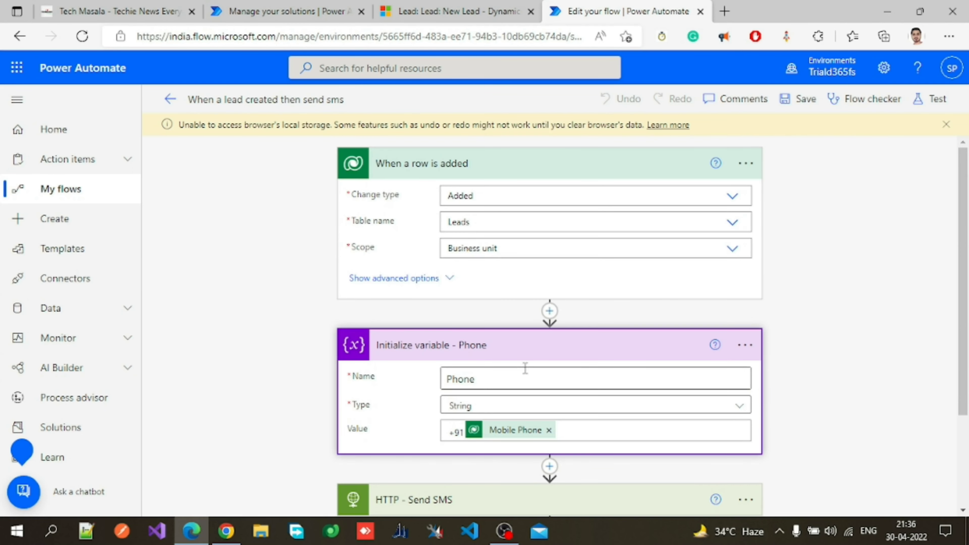
{"action": "left_click", "coordinate": [491, 173]}
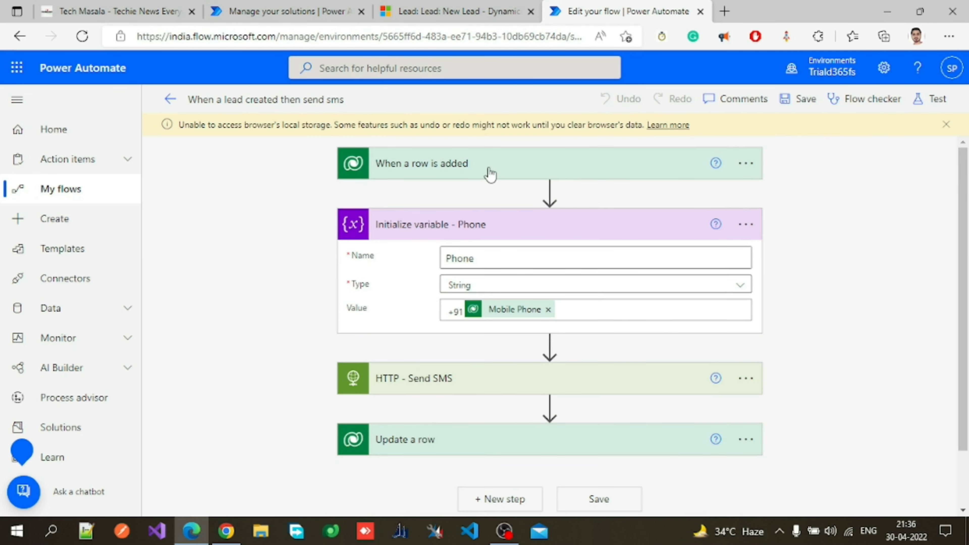
Switch to the Dynamics 365 New Lead form to examine its Mobile Phone field, then return to the flow.
{"action": "left_click", "coordinate": [458, 8]}
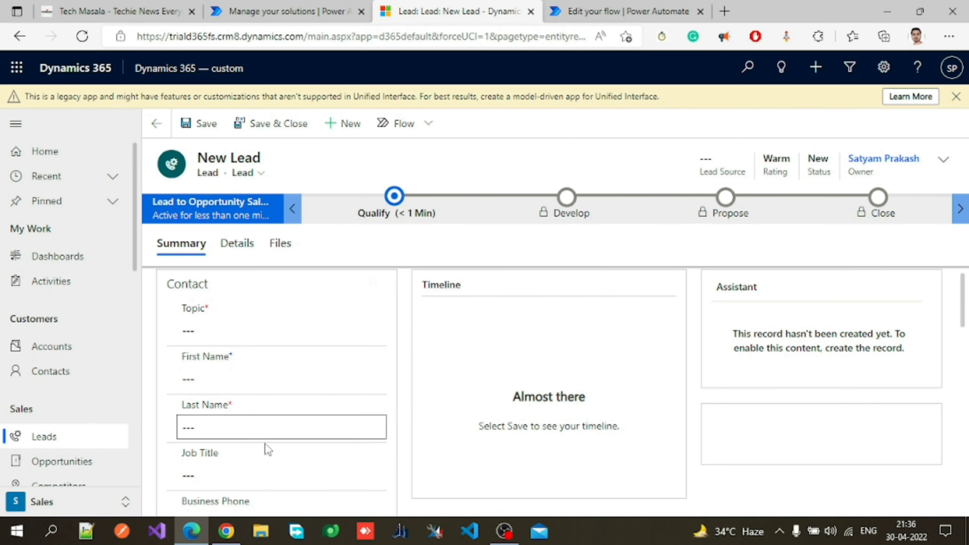
{"action": "scroll", "coordinate": [279, 470], "scroll_direction": "down", "scroll_amount": 3}
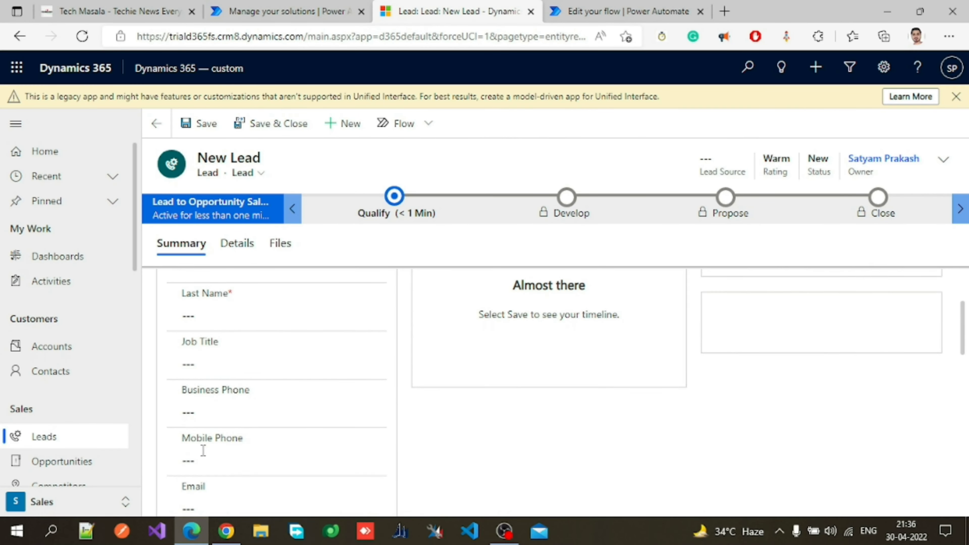
{"action": "scroll", "coordinate": [233, 453], "scroll_direction": "up", "scroll_amount": 3}
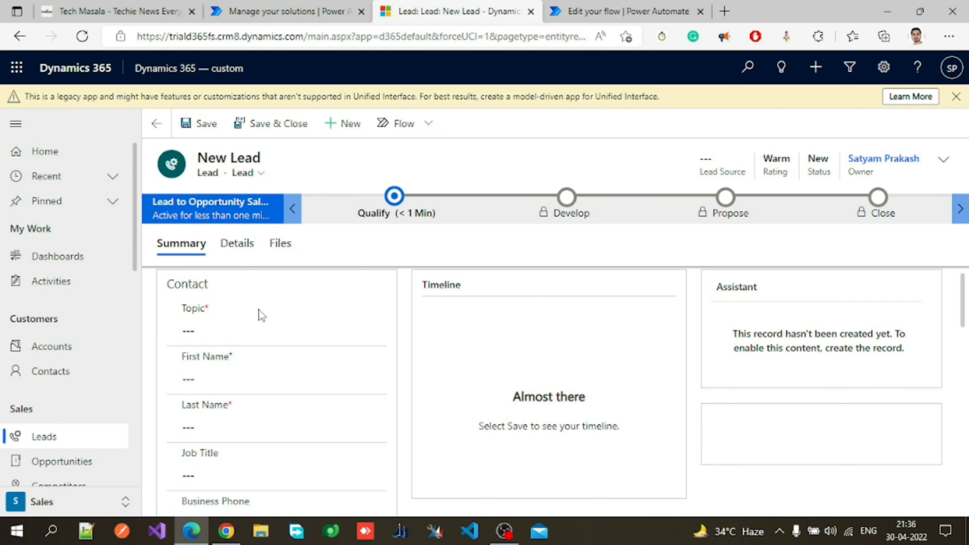
{"action": "scroll", "coordinate": [263, 315], "scroll_direction": "down", "scroll_amount": 3}
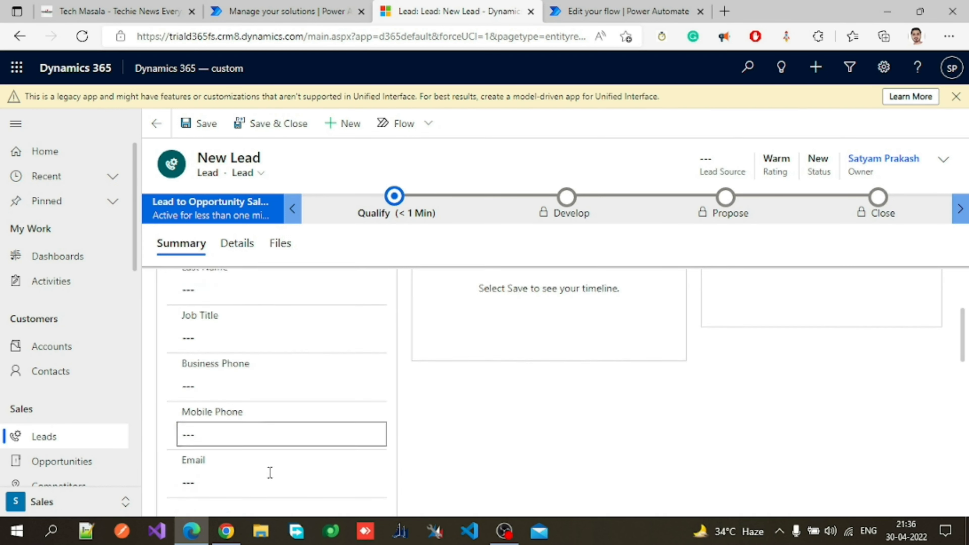
{"action": "scroll", "coordinate": [270, 472], "scroll_direction": "down", "scroll_amount": 1}
{"action": "left_click", "coordinate": [212, 382]}
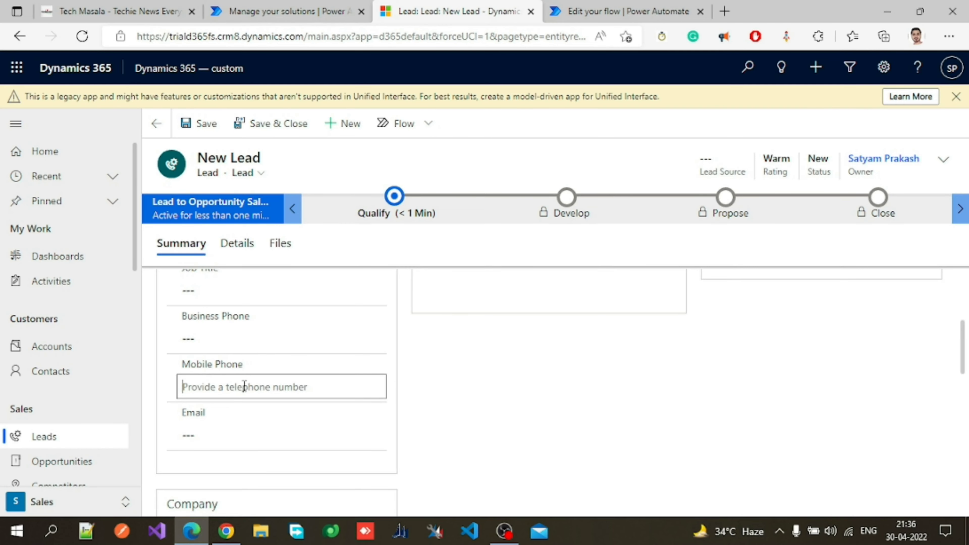
{"action": "left_click", "coordinate": [590, 11]}
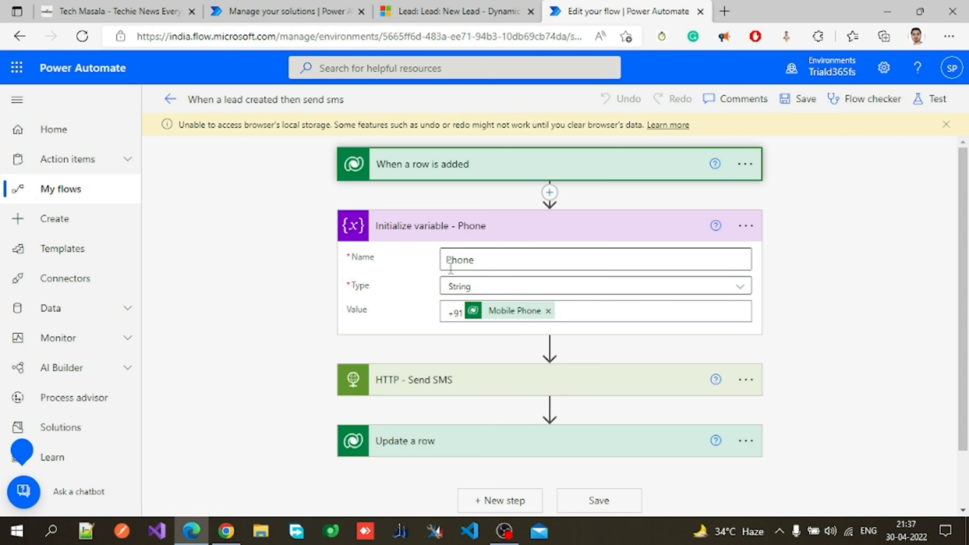
{"action": "left_click", "coordinate": [491, 233]}
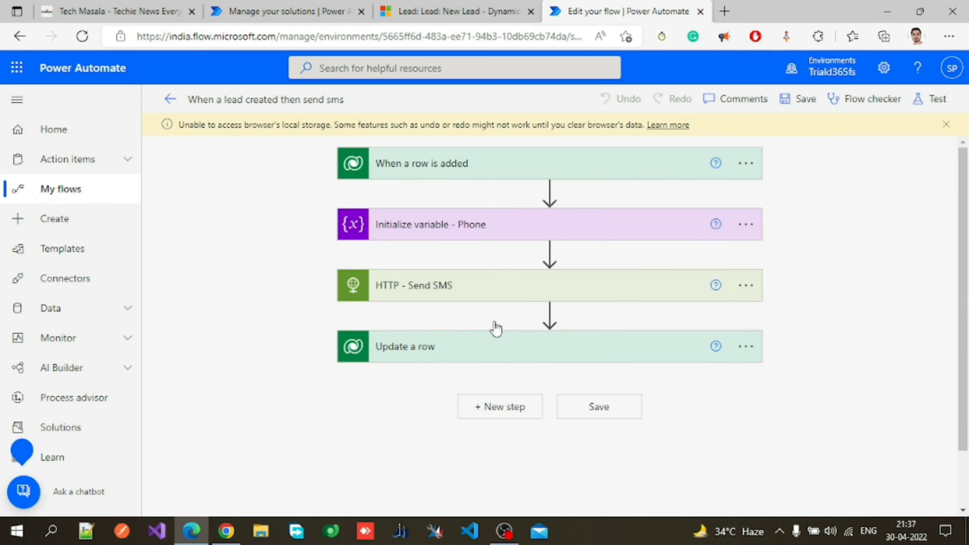
Expand the HTTP - Send SMS action and review its JSON body with the Phone variable in the "to" list.
{"action": "left_click", "coordinate": [498, 290]}
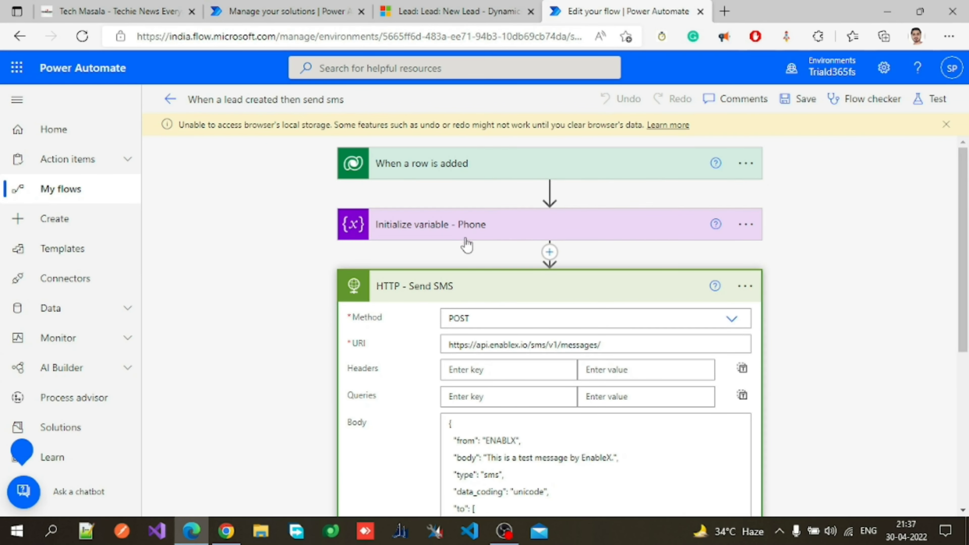
{"action": "scroll", "coordinate": [509, 281], "scroll_direction": "down", "scroll_amount": 3}
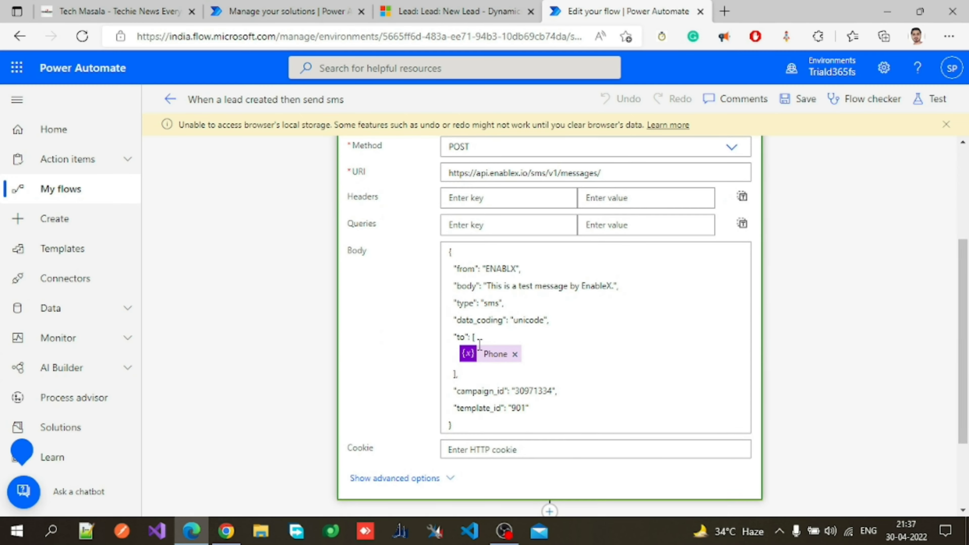
{"action": "scroll", "coordinate": [508, 355], "scroll_direction": "up", "scroll_amount": 3}
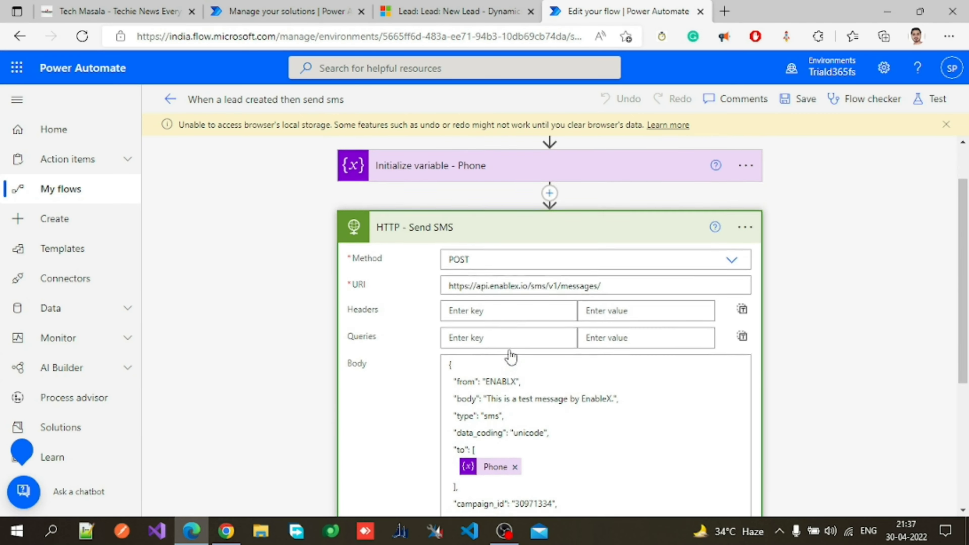
{"action": "left_click", "coordinate": [502, 241]}
{"action": "left_click", "coordinate": [498, 238]}
{"action": "scroll", "coordinate": [488, 290], "scroll_direction": "up", "scroll_amount": 1}
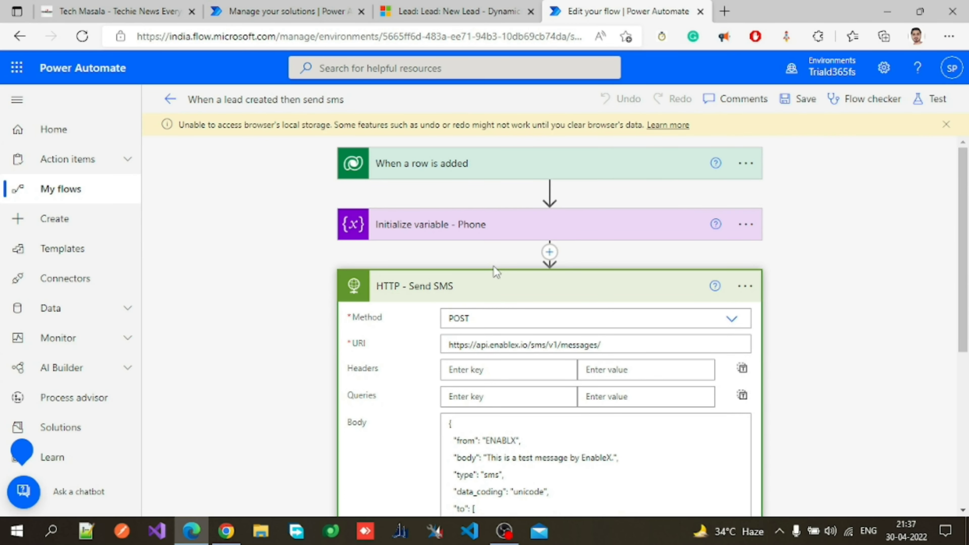
Look over the Mobile Phone field on the New Lead form once more, then go back to the flow designer.
{"action": "key", "text": "ctrl+shift+Tab"}
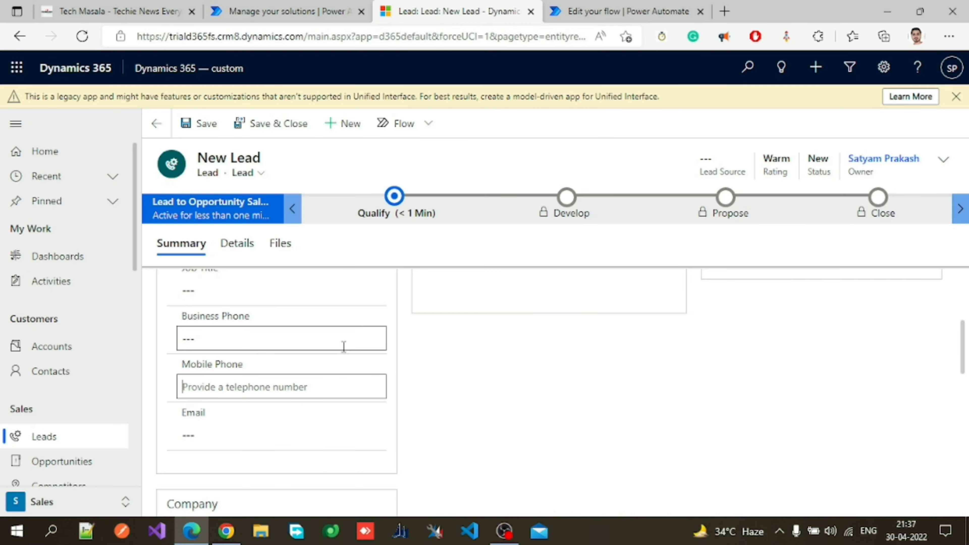
{"action": "scroll", "coordinate": [344, 347], "scroll_direction": "up", "scroll_amount": 3}
{"action": "scroll", "coordinate": [344, 347], "scroll_direction": "down", "scroll_amount": 2}
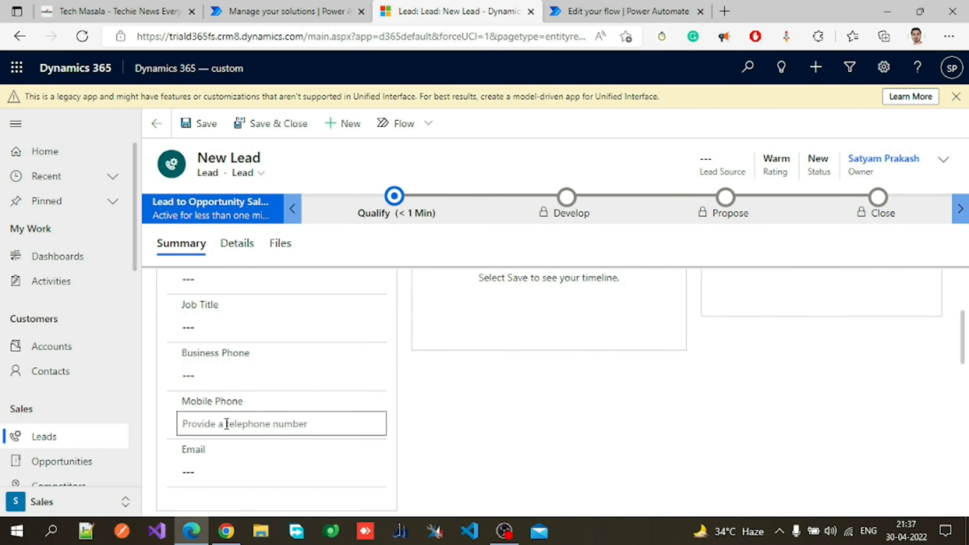
{"action": "left_click", "coordinate": [598, 7]}
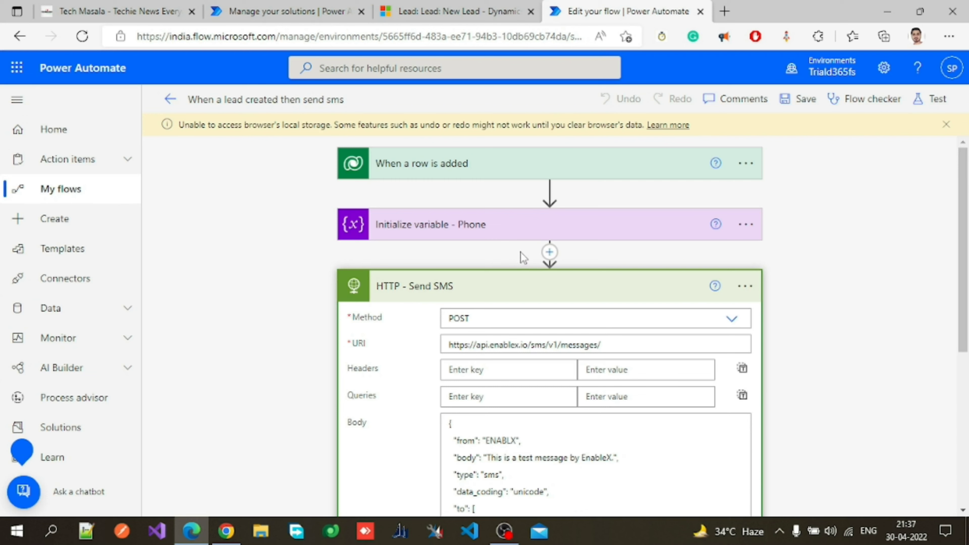
Collapse the HTTP action and expand Update a row to examine its Leads table, Row ID and Description settings.
{"action": "left_click", "coordinate": [544, 285]}
{"action": "scroll", "coordinate": [534, 283], "scroll_direction": "down", "scroll_amount": 1}
{"action": "left_click", "coordinate": [511, 278]}
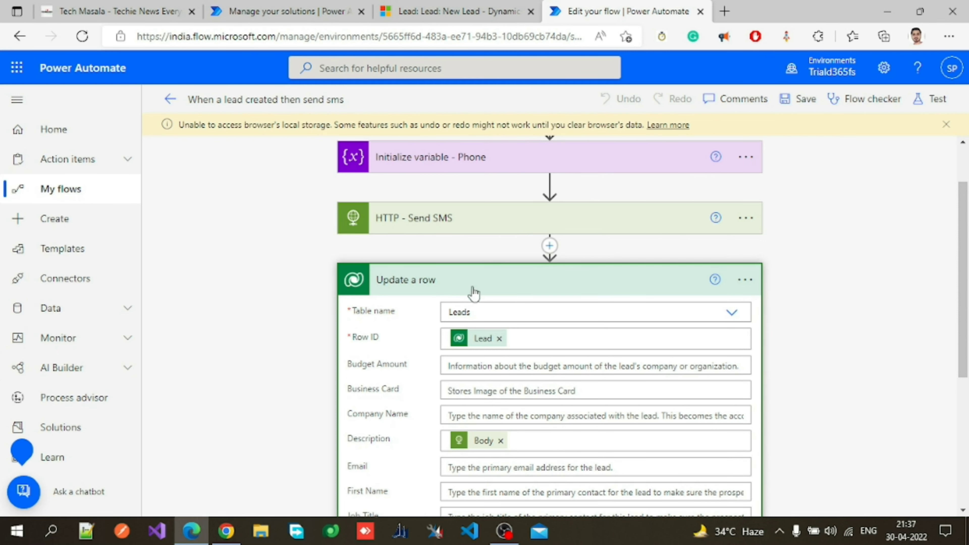
{"action": "scroll", "coordinate": [477, 292], "scroll_direction": "up", "scroll_amount": 2}
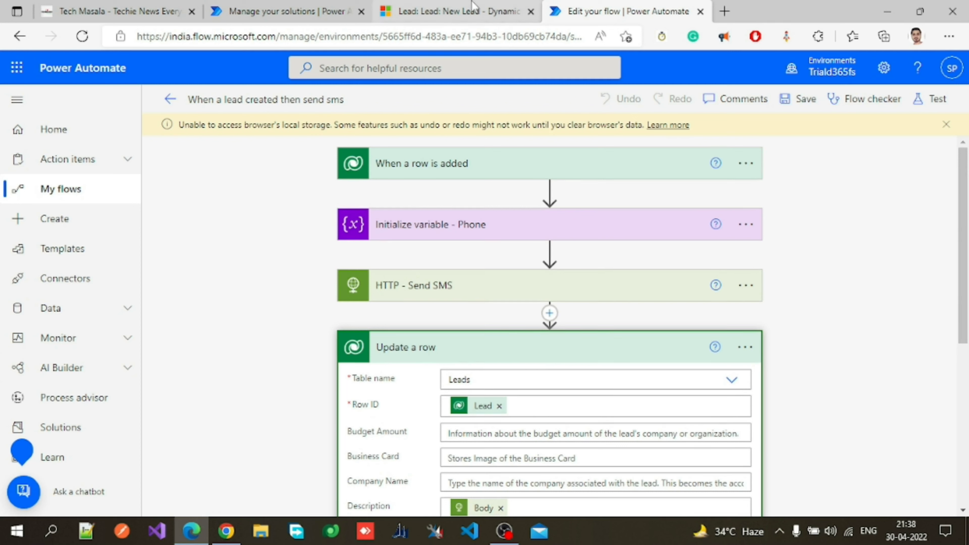
Compare the lead's Description field on the Details tab with the Update a row Description mapped to Body.
{"action": "left_click", "coordinate": [454, 11]}
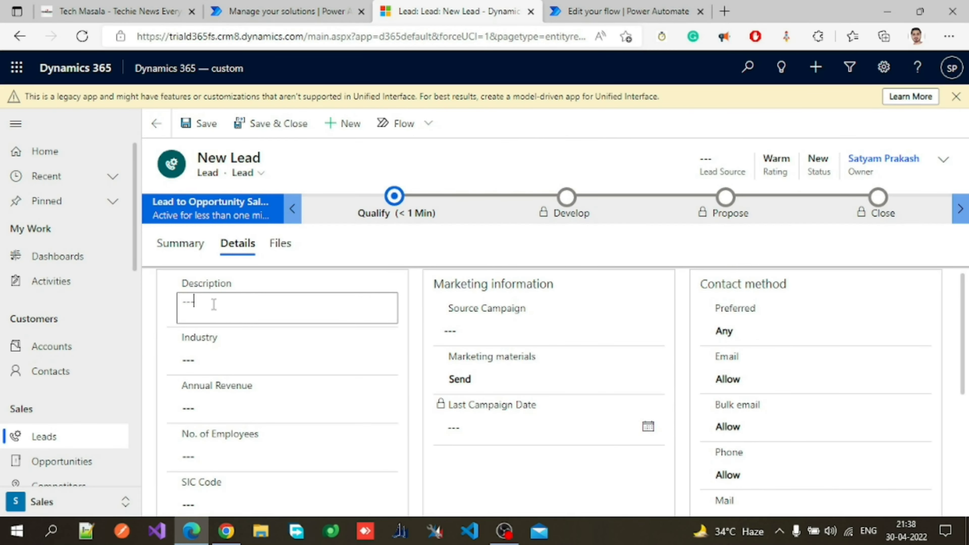
{"action": "left_click", "coordinate": [611, 11]}
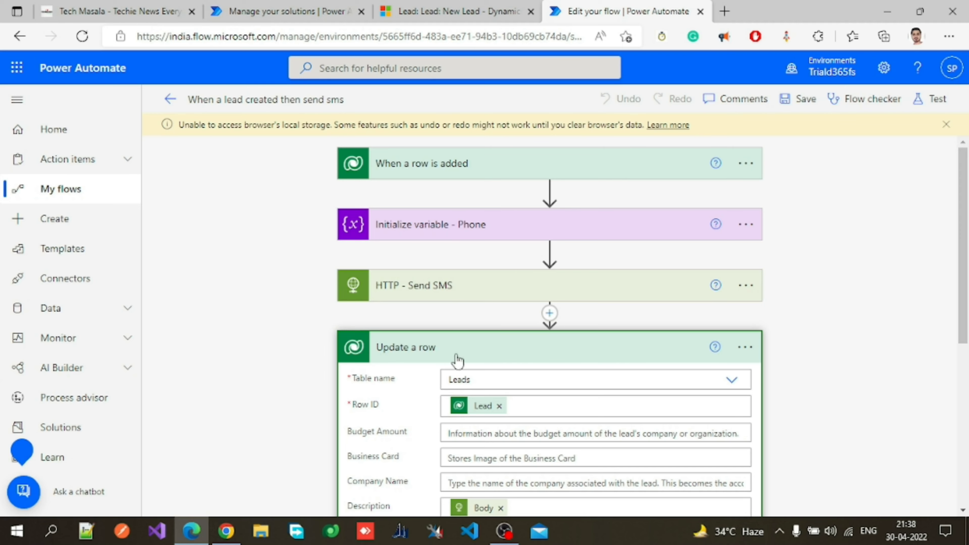
{"action": "scroll", "coordinate": [452, 361], "scroll_direction": "down", "scroll_amount": 3}
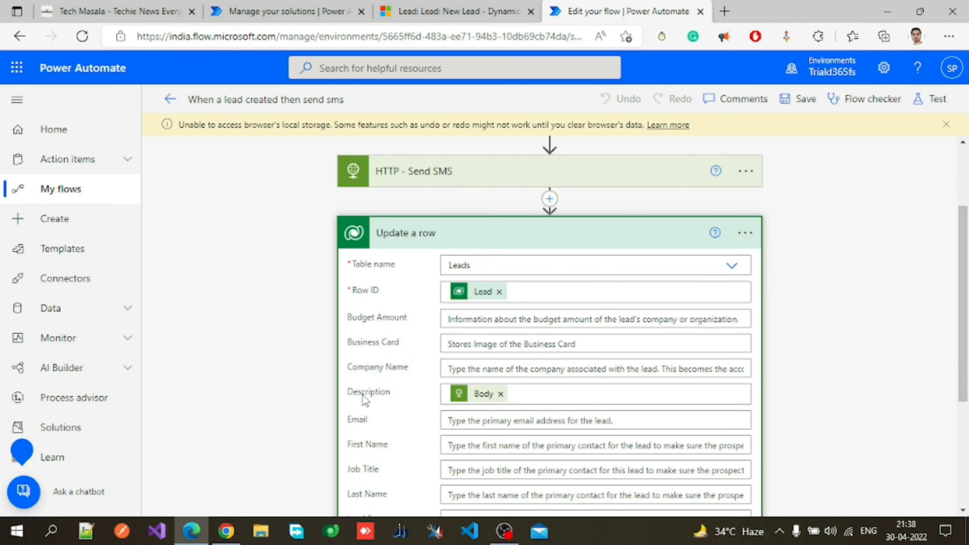
{"action": "left_click", "coordinate": [459, 11]}
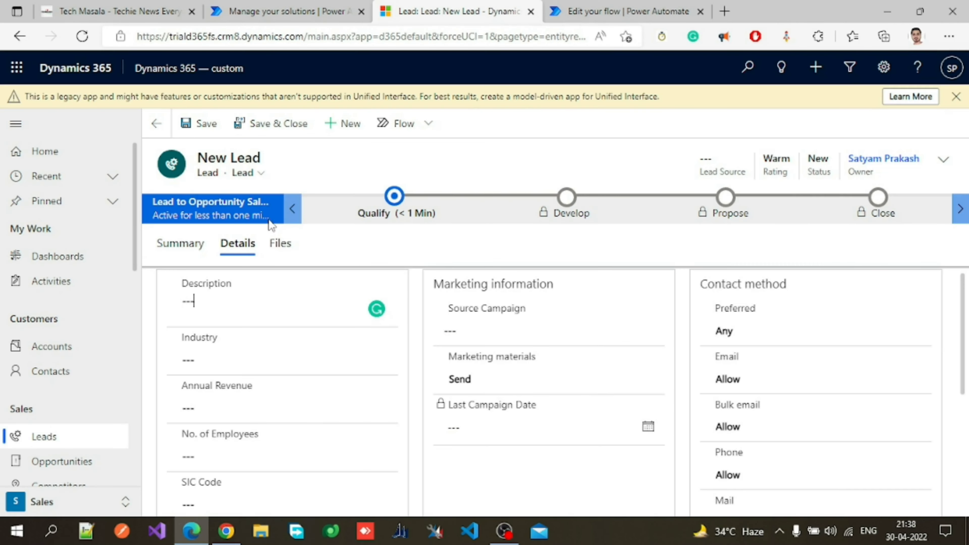
{"action": "left_click", "coordinate": [180, 287]}
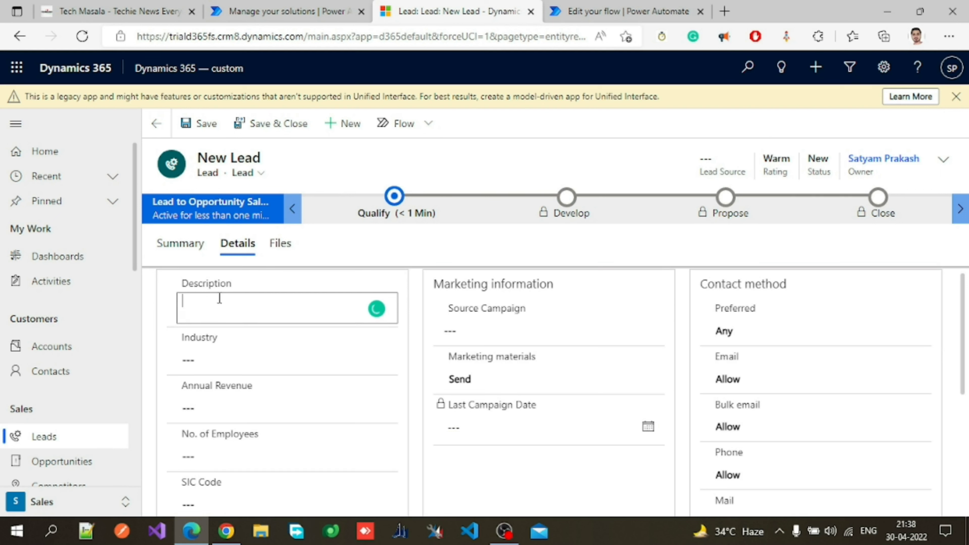
{"action": "left_click", "coordinate": [585, 15]}
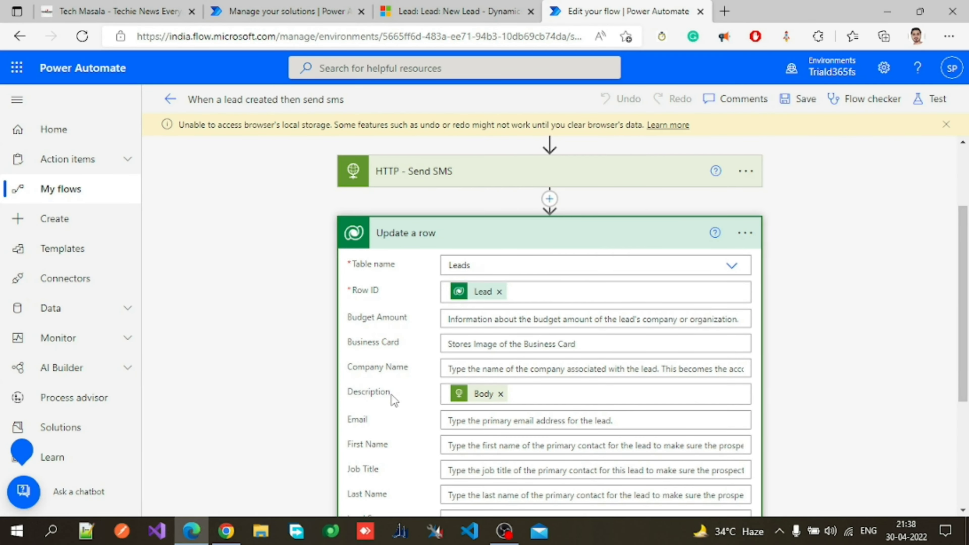
{"action": "left_click_drag", "start_coordinate": [391, 397], "coordinate": [346, 393]}
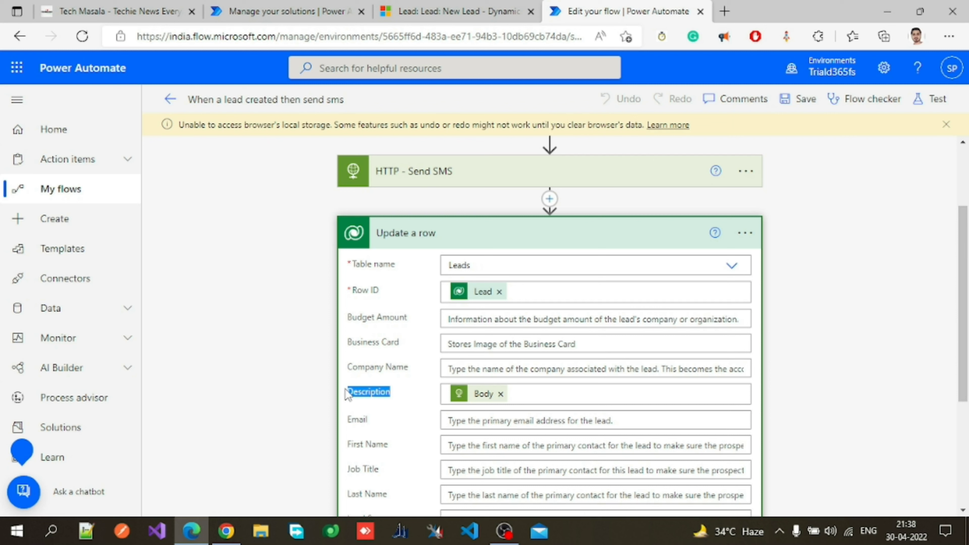
{"action": "left_click", "coordinate": [400, 406]}
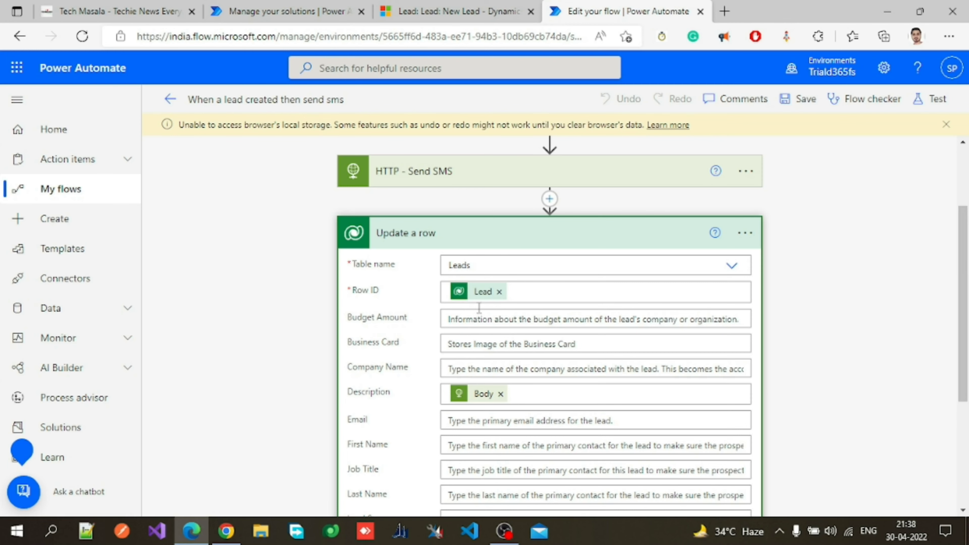
{"action": "scroll", "coordinate": [501, 358], "scroll_direction": "up", "scroll_amount": 3}
{"action": "left_click", "coordinate": [474, 18]}
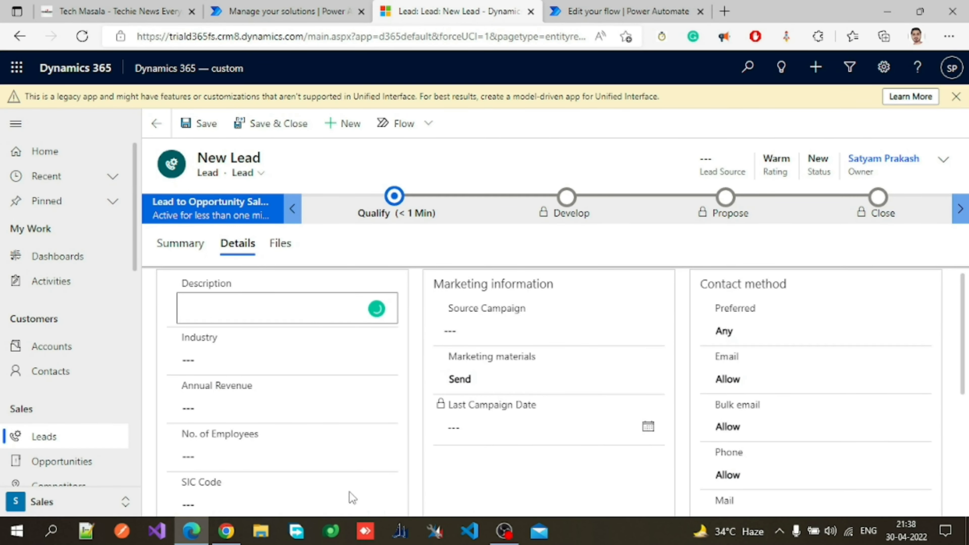
{"action": "left_click", "coordinate": [355, 304]}
Open the My Open Leads list, then return to the flow and collapse the Update a row action.
{"action": "left_click", "coordinate": [75, 443]}
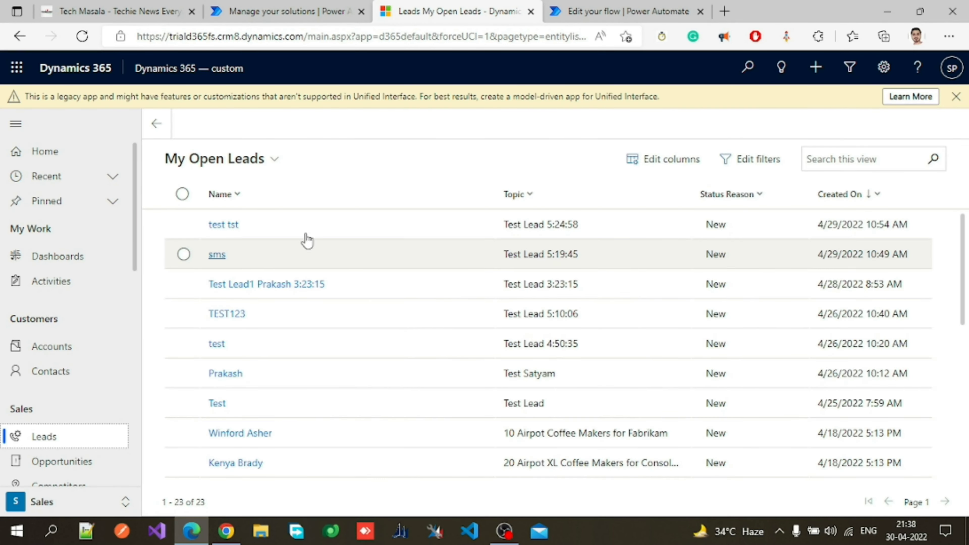
{"action": "left_click", "coordinate": [284, 124]}
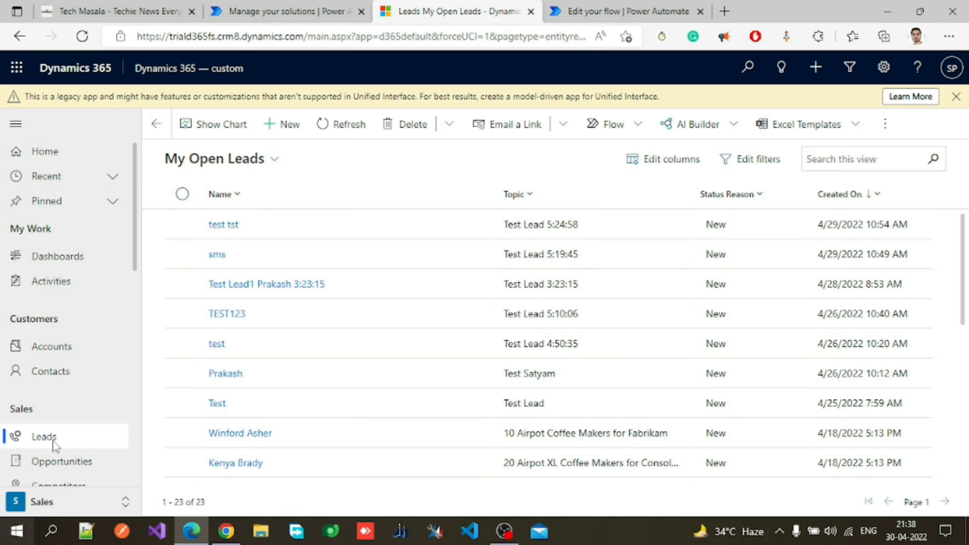
{"action": "left_click", "coordinate": [586, 11]}
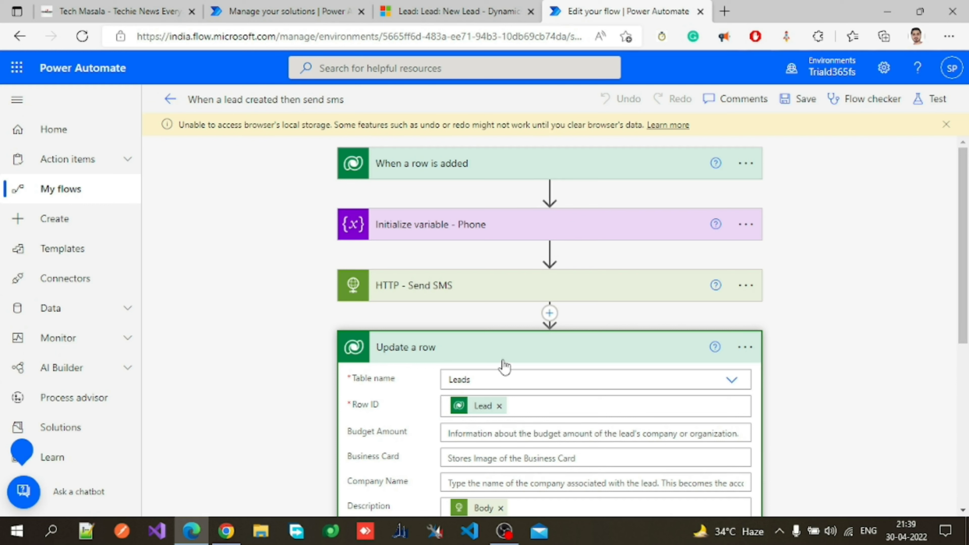
{"action": "left_click", "coordinate": [505, 348]}
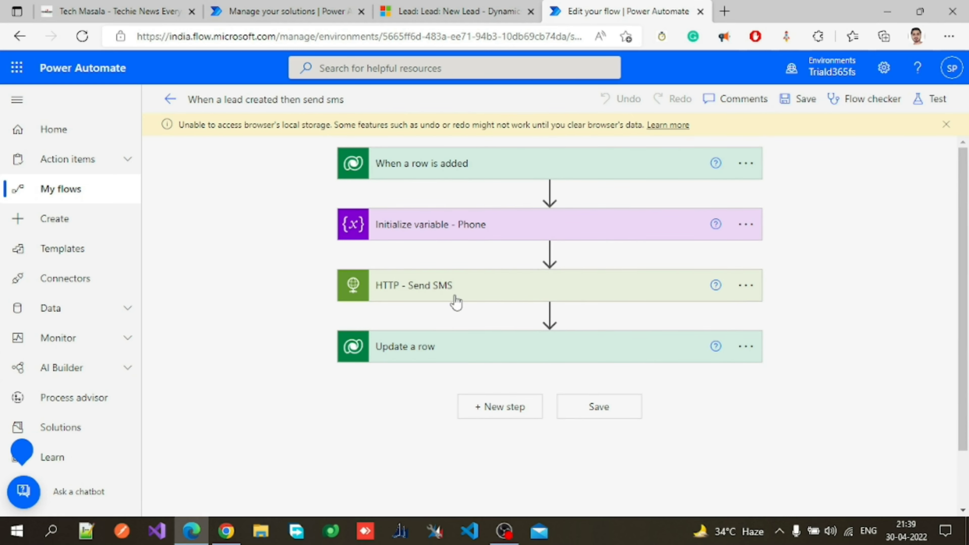
Revisit the New Lead form's Mobile Phone field, then switch to the Tech Masala blog tab.
{"action": "left_click", "coordinate": [467, 11]}
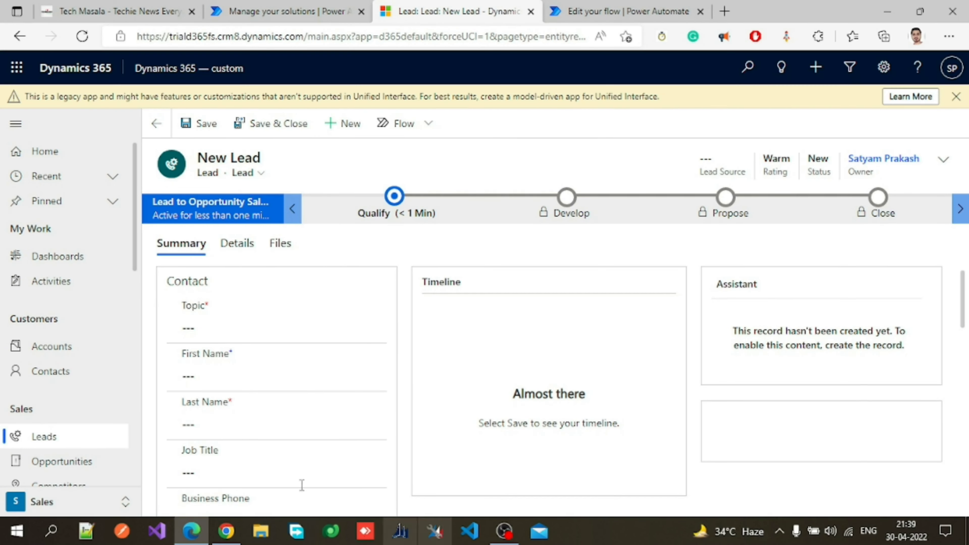
{"action": "left_click", "coordinate": [565, 11]}
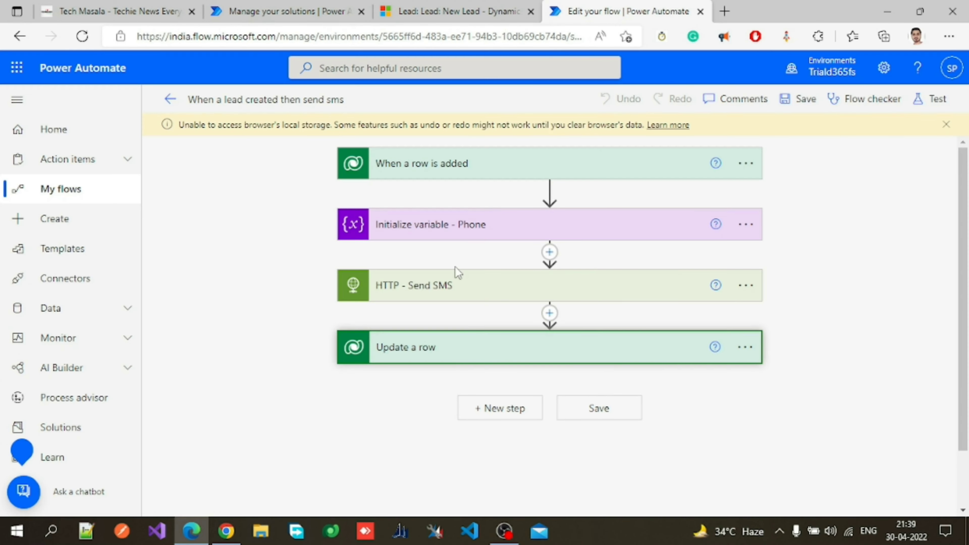
{"action": "left_click", "coordinate": [457, 11]}
{"action": "scroll", "coordinate": [292, 370], "scroll_direction": "down", "scroll_amount": 2}
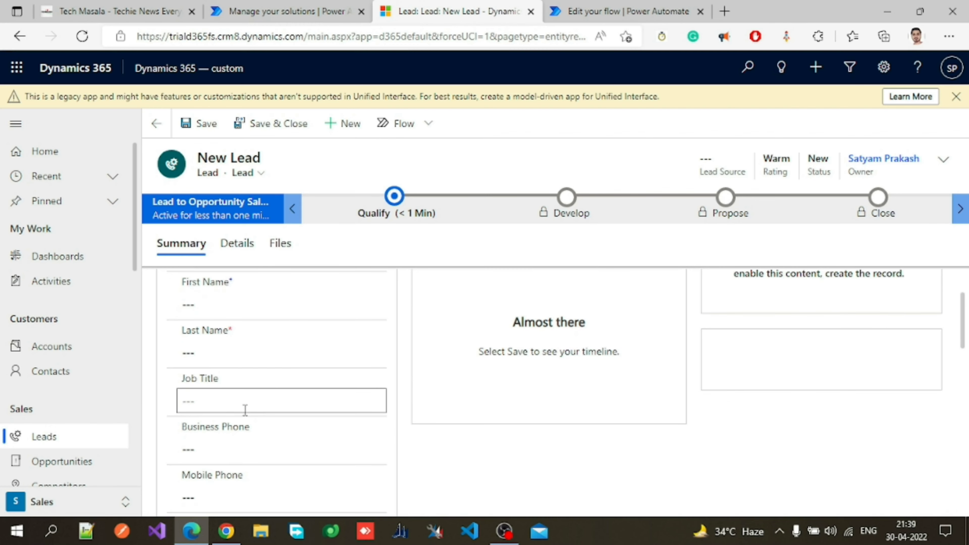
{"action": "left_click", "coordinate": [209, 500]}
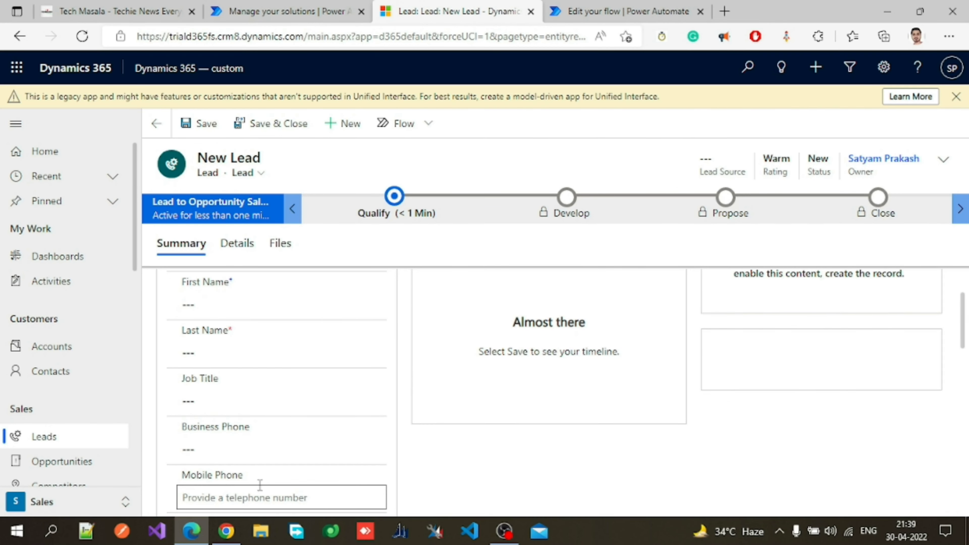
{"action": "scroll", "coordinate": [496, 439], "scroll_direction": "up", "scroll_amount": 2}
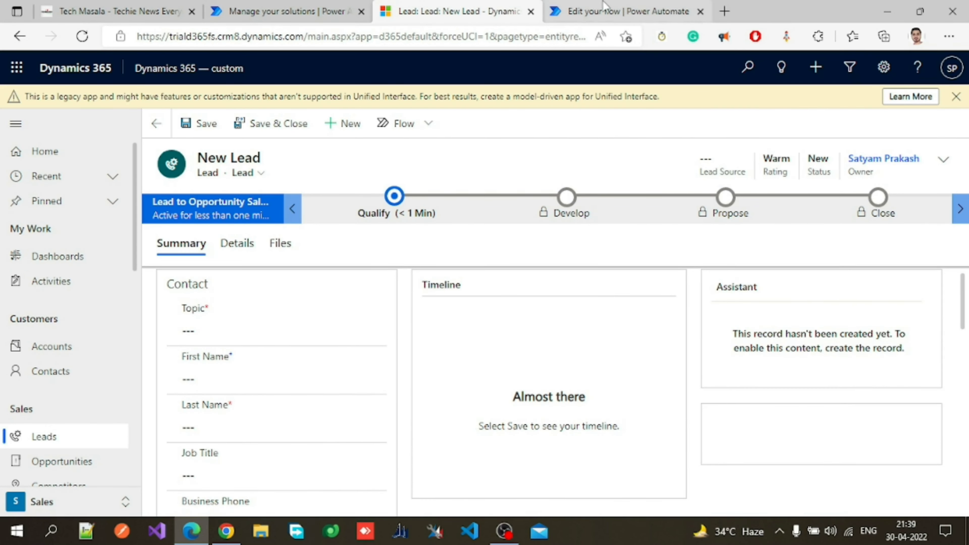
{"action": "left_click", "coordinate": [612, 4]}
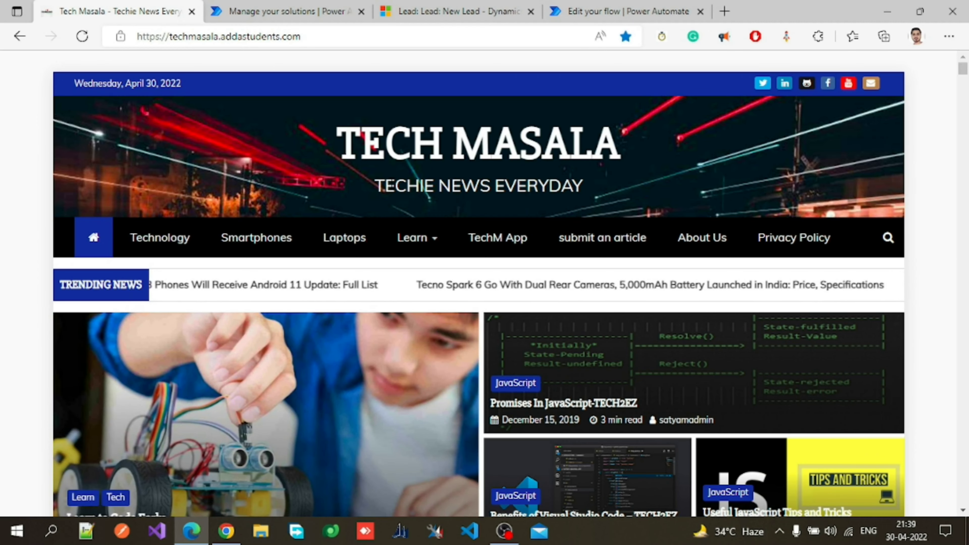